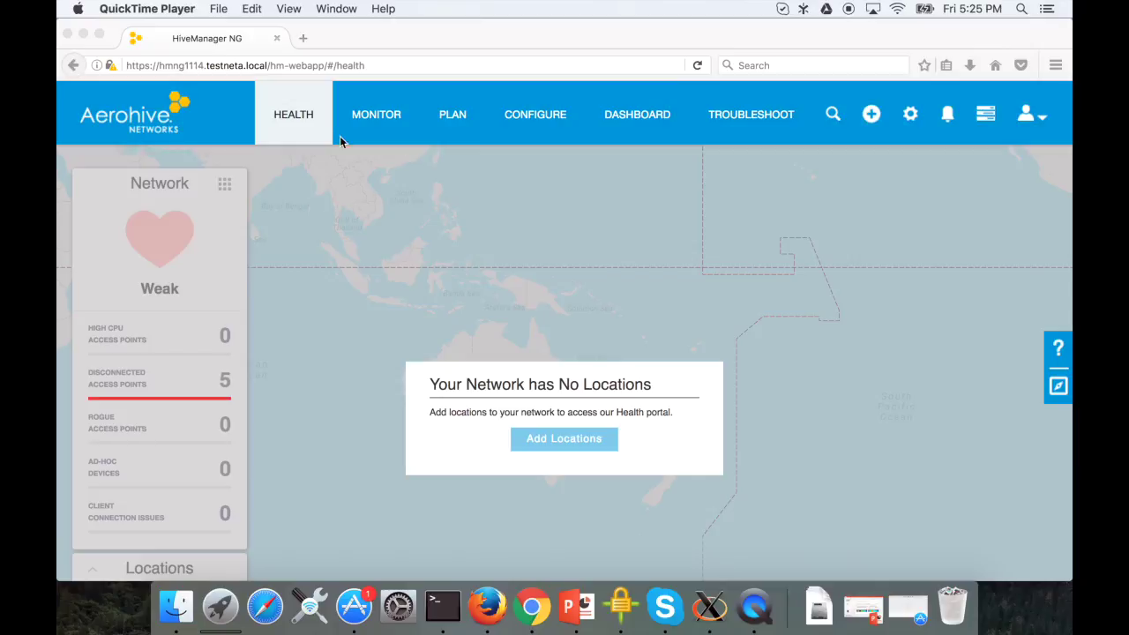
Step: Open the HTTPS Certificate settings in HiveManager NG's administration area
{"action": "left_click", "coordinate": [910, 121]}
{"action": "left_click", "coordinate": [911, 116]}
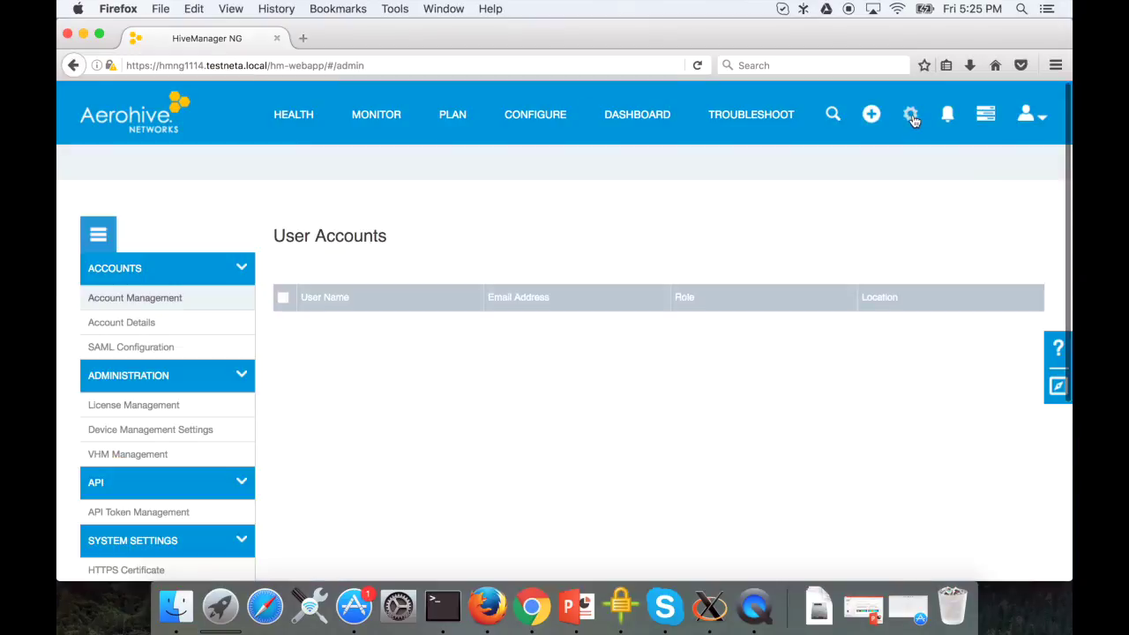
{"action": "scroll", "coordinate": [94, 484], "scroll_direction": "down", "scroll_amount": 4}
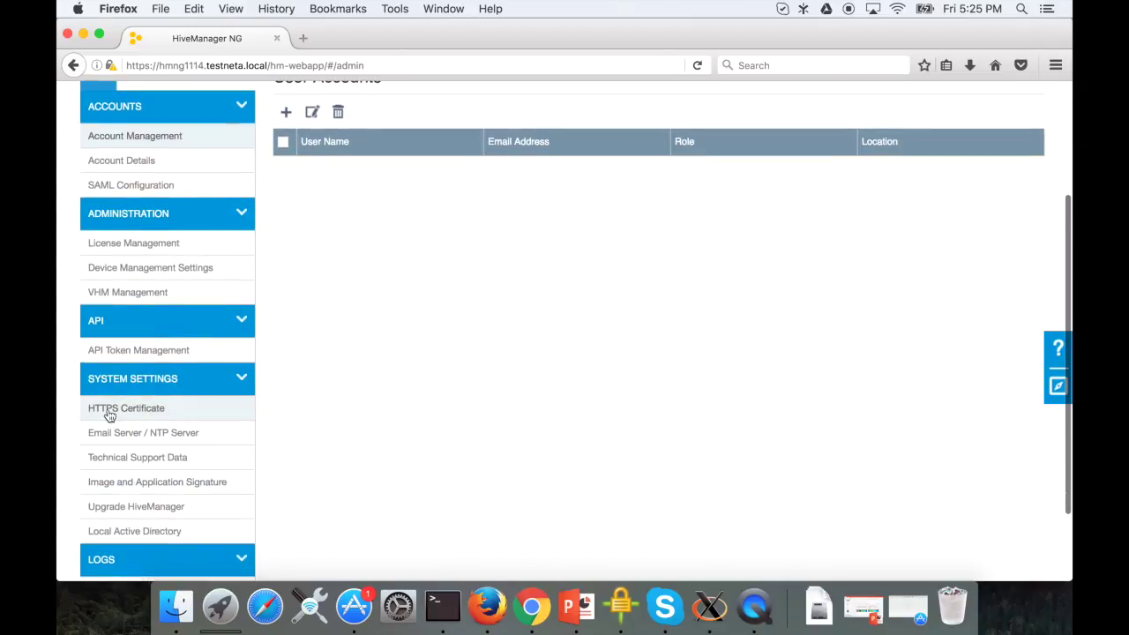
{"action": "left_click", "coordinate": [132, 414]}
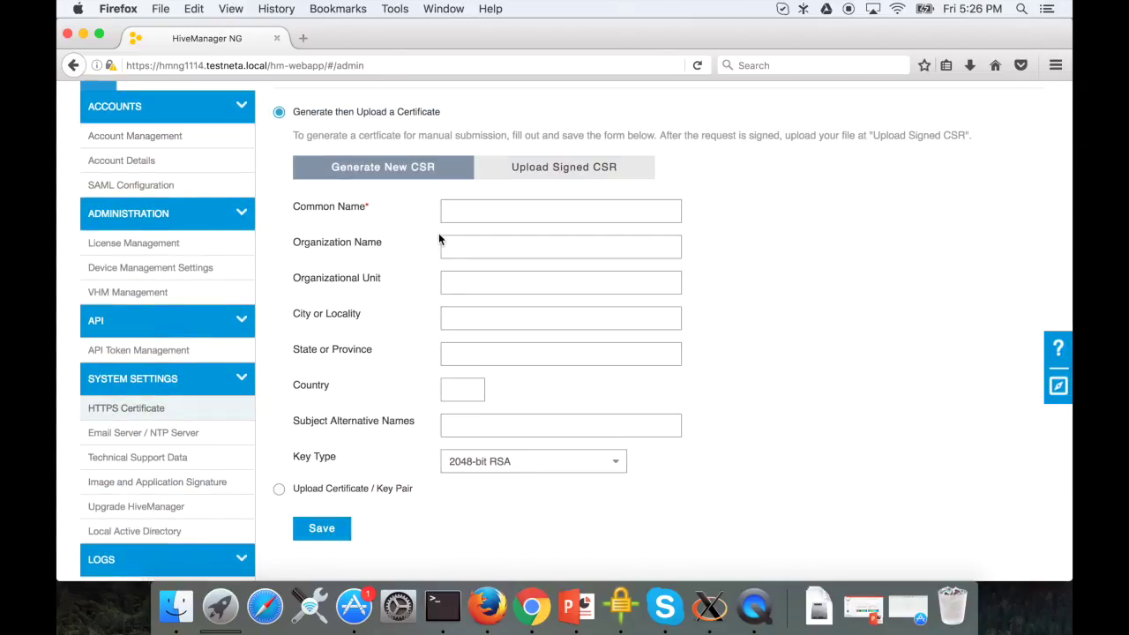
Step: Fill in the CSR with common name HMNG1114.testneta.local and Aerohive, Techsupport, Sydney, NSW, AU, then save
{"action": "left_click", "coordinate": [489, 212]}
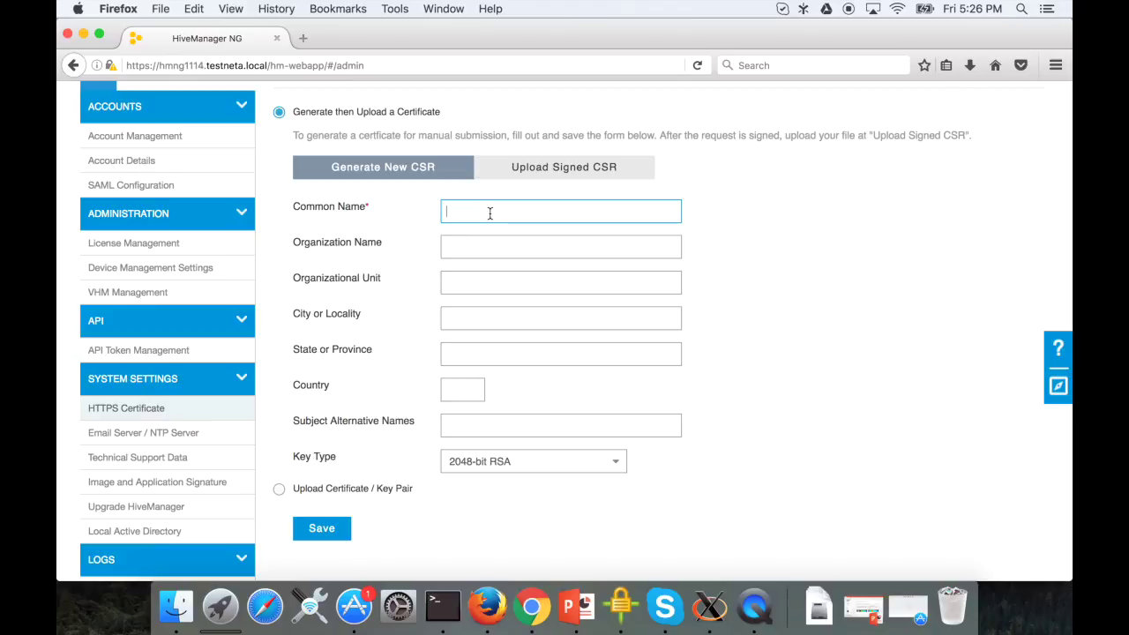
{"action": "type", "text": "HMNG1114-cer"}
{"action": "key", "text": "BackSpace"}
{"action": "key", "text": "BackSpace"}
{"action": "key", "text": "BackSpace"}
{"action": "key", "text": "BackSpace"}
{"action": "type", "text": ".testneta.local"}
{"action": "key", "text": "Tab"}
{"action": "left_click", "coordinate": [319, 532]}
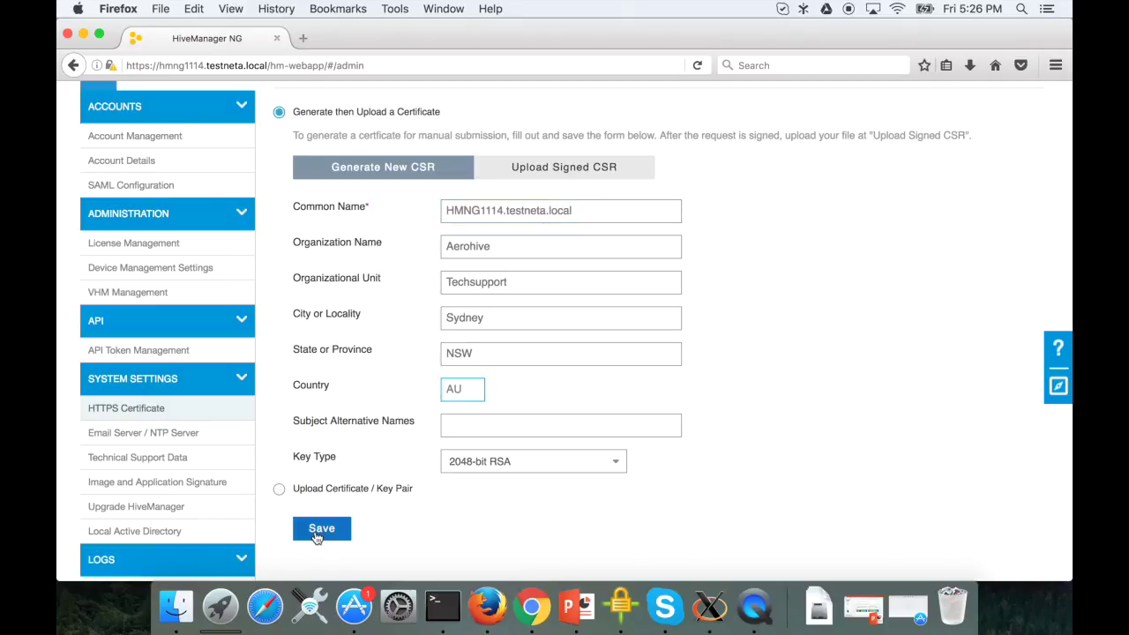
{"action": "left_click", "coordinate": [317, 536]}
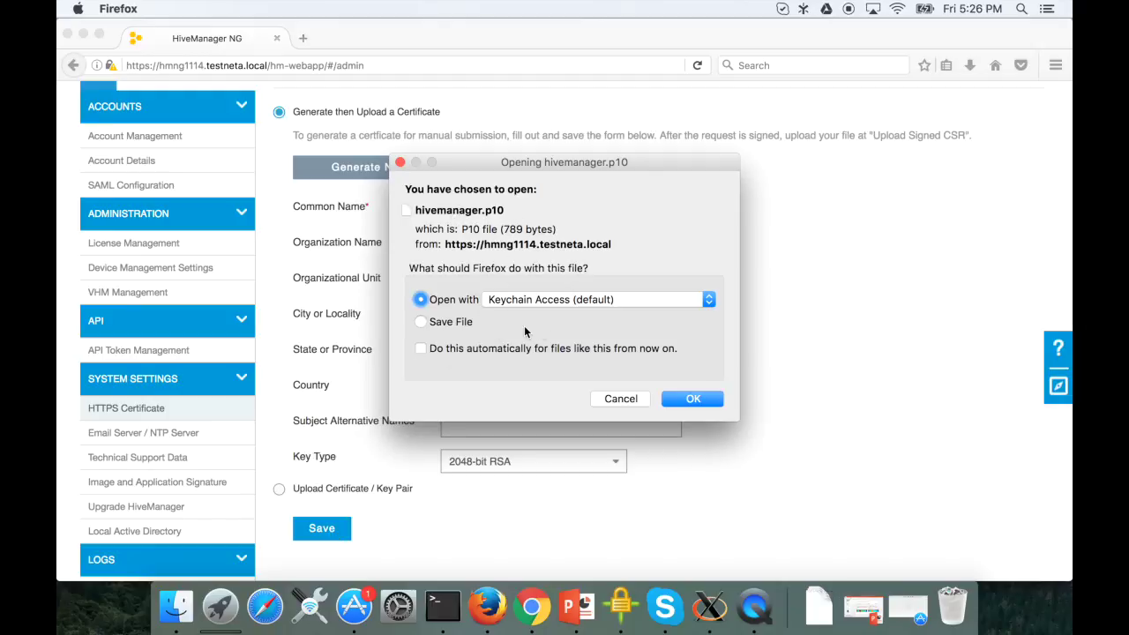
Step: Save hivemanager.p10 to Downloads and select it in Finder
{"action": "left_click", "coordinate": [446, 328]}
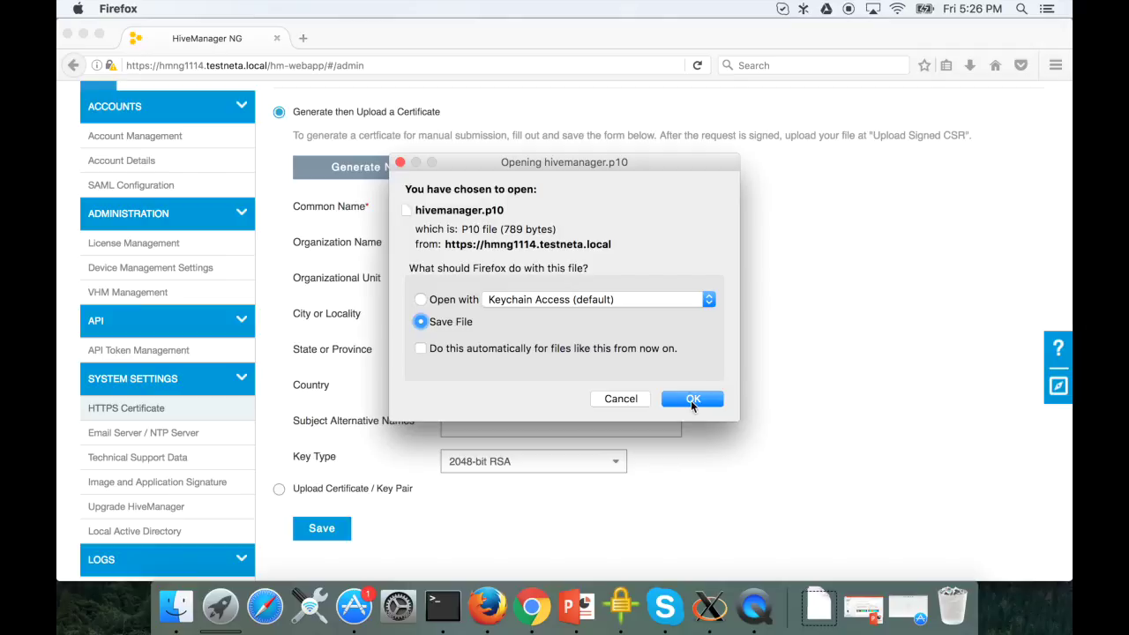
{"action": "left_click", "coordinate": [692, 404]}
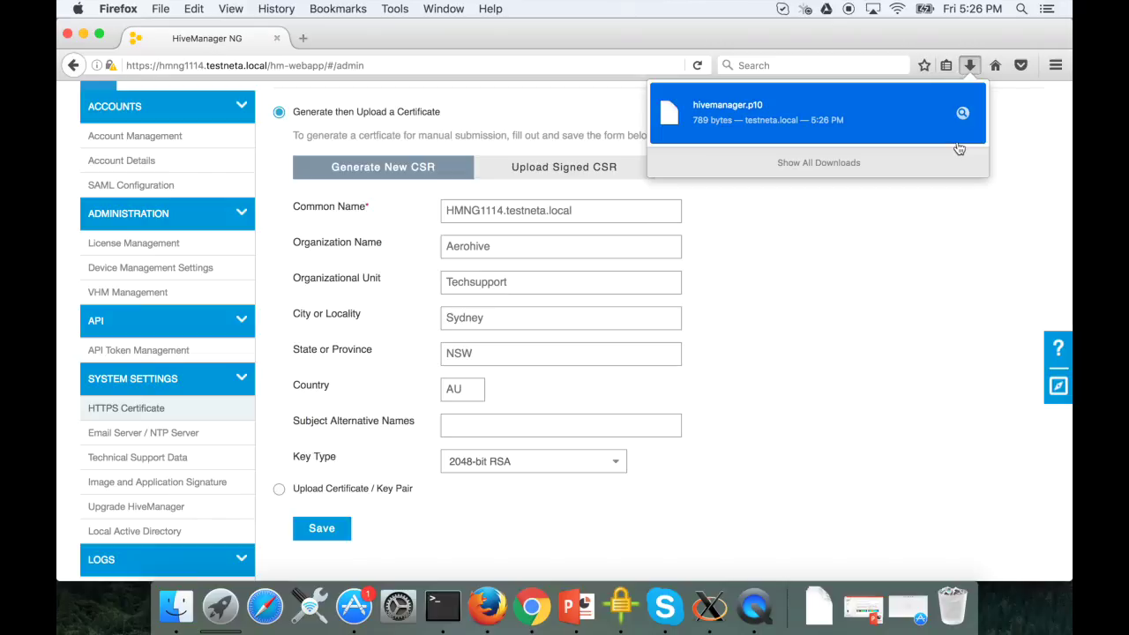
{"action": "left_click", "coordinate": [962, 113]}
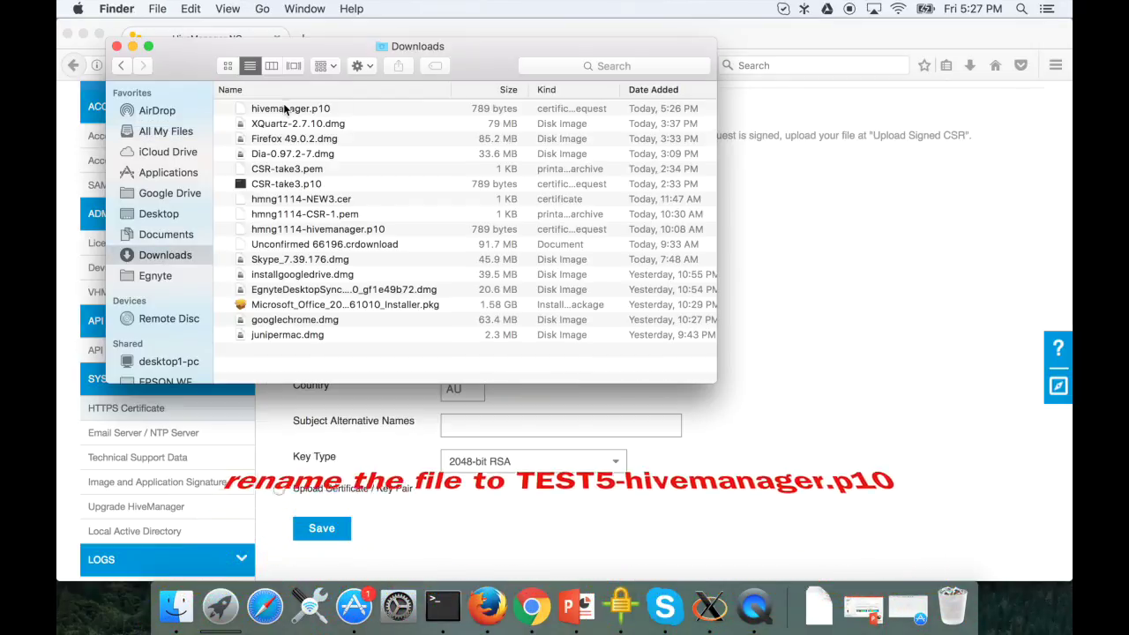
{"action": "left_click", "coordinate": [284, 108]}
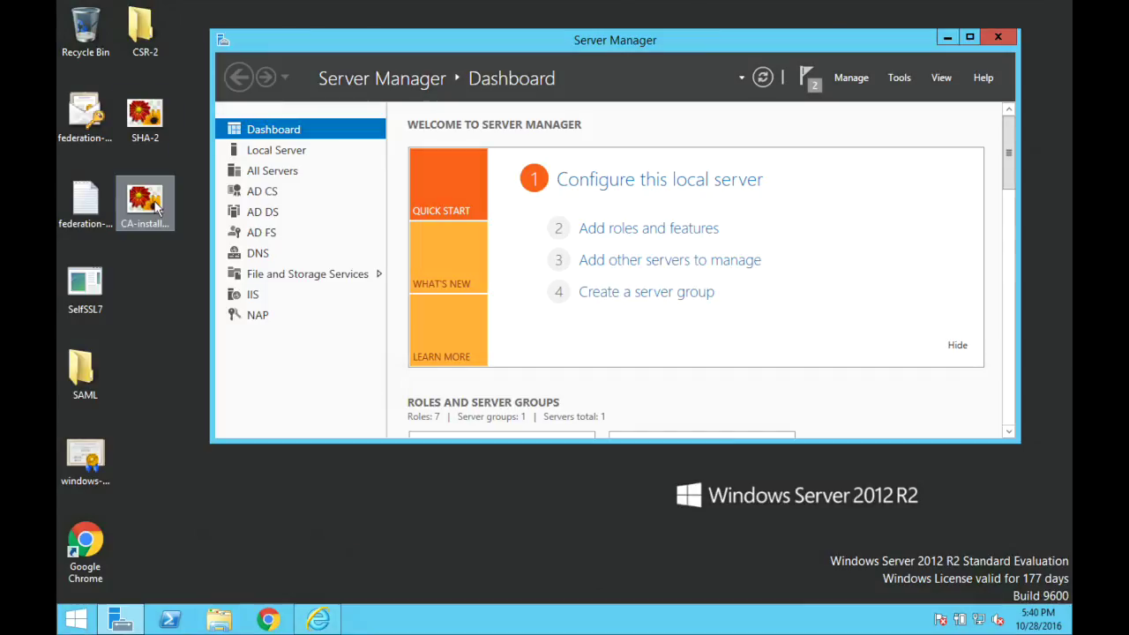
{"action": "double_click", "coordinate": [150, 204]}
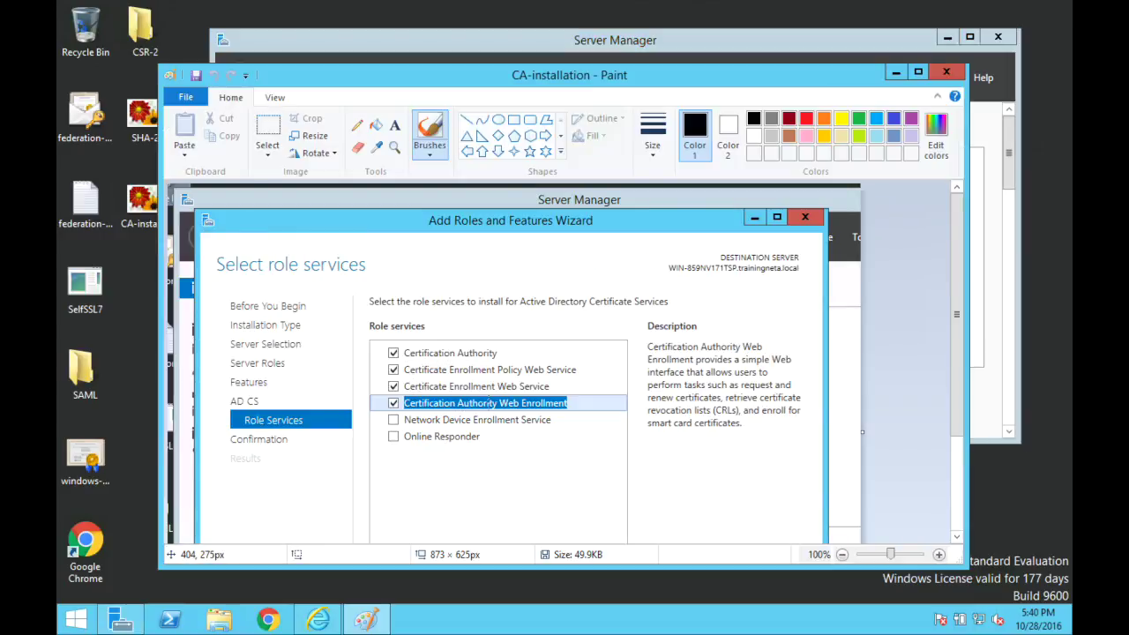
{"action": "key", "text": "alt+F4"}
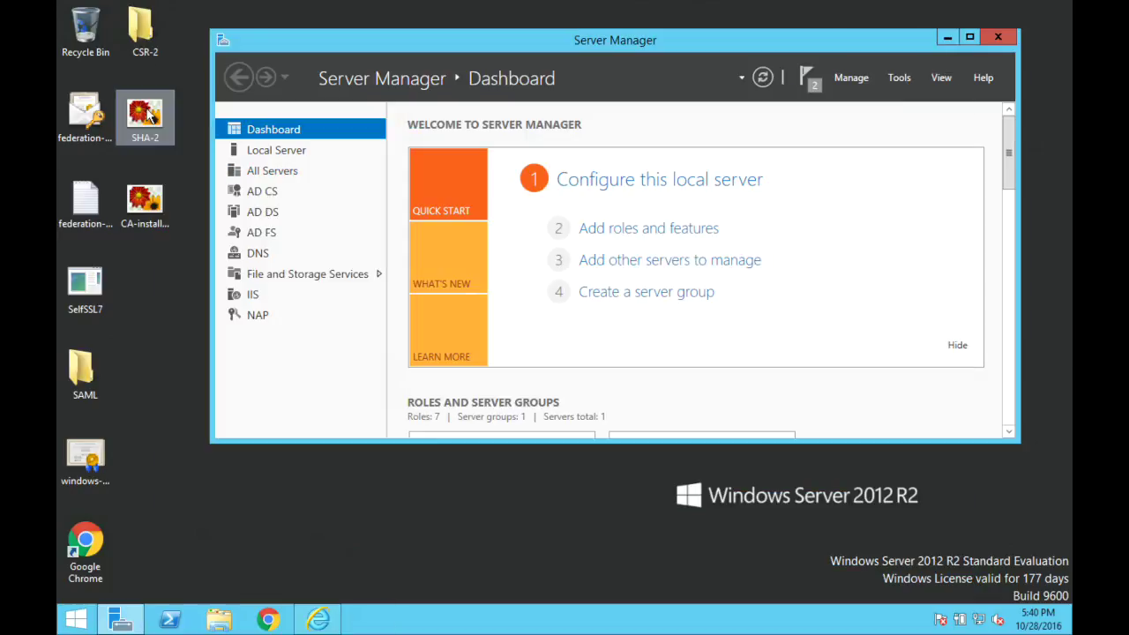
{"action": "double_click", "coordinate": [147, 114]}
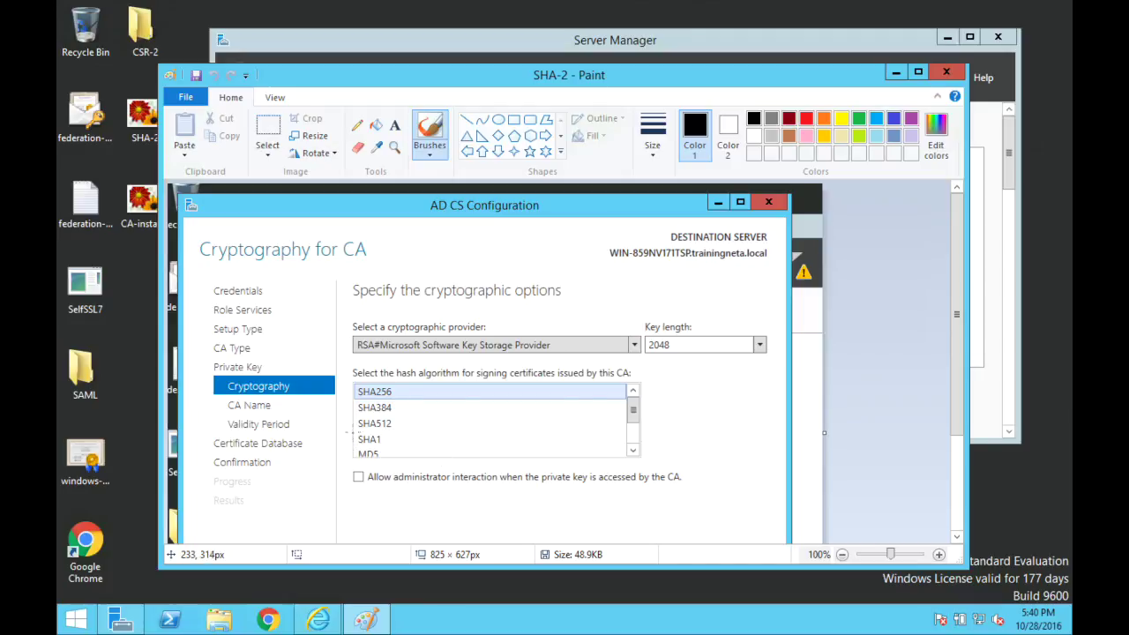
{"action": "left_click_drag", "start_coordinate": [352, 431], "coordinate": [387, 443]}
{"action": "left_click", "coordinate": [946, 73]}
{"action": "left_click", "coordinate": [607, 341]}
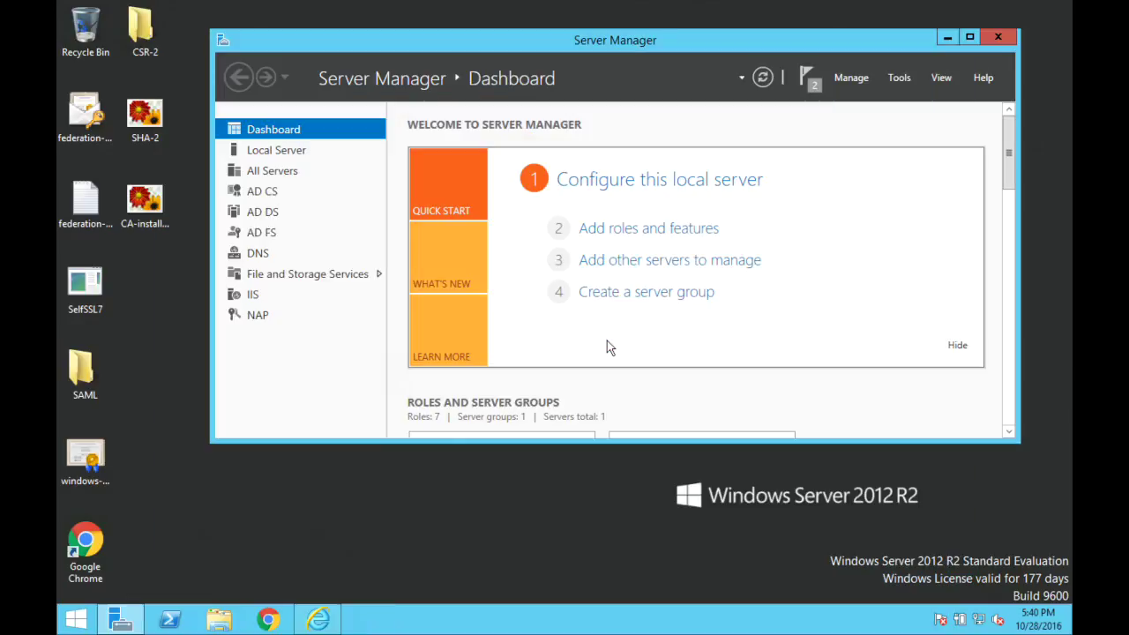
Step: Launch the Certification Authority console and open the trainingneta CA-2 node's Properties
{"action": "left_click", "coordinate": [899, 79]}
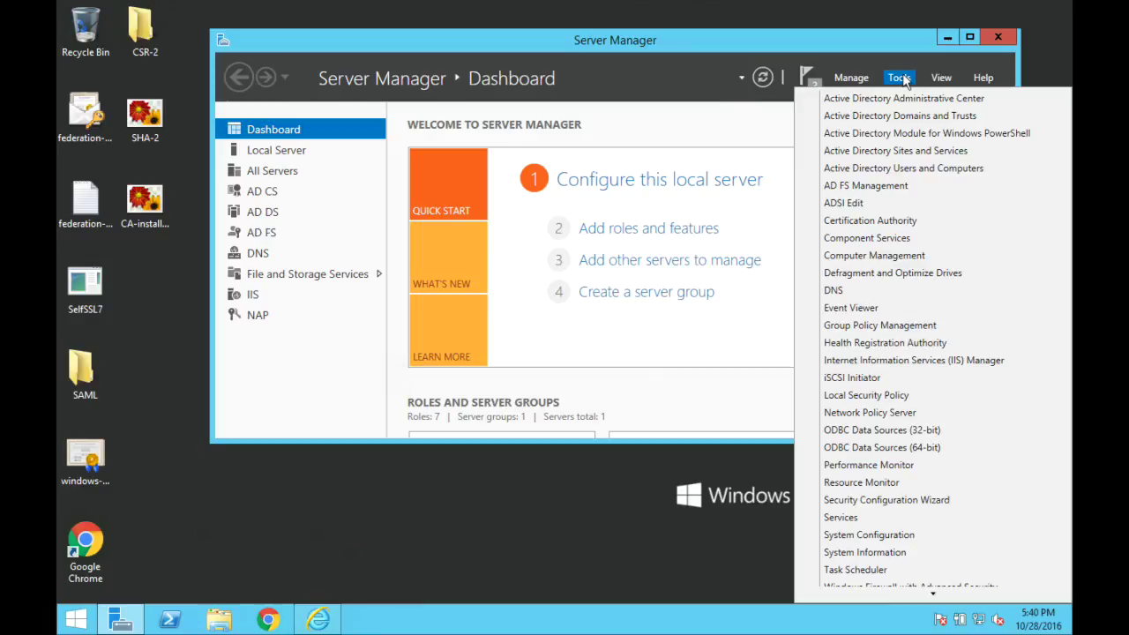
{"action": "left_click", "coordinate": [871, 220]}
{"action": "right_click", "coordinate": [243, 246]}
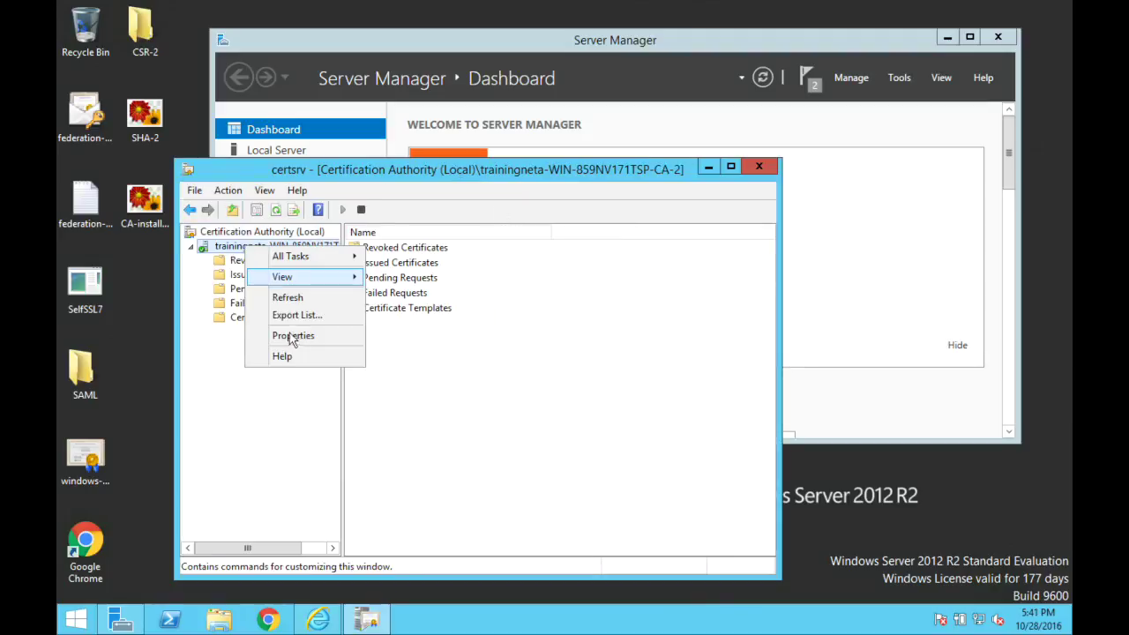
{"action": "left_click", "coordinate": [289, 333]}
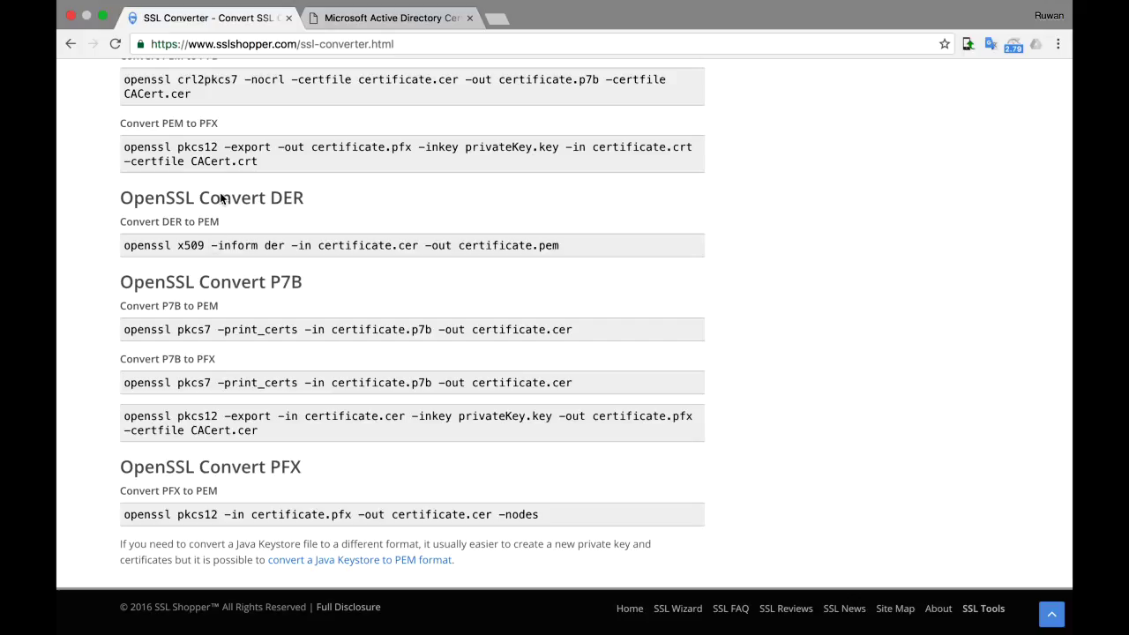
Step: Select the 'openssl x509 -inform der' DER-to-PEM command line on the SSL Shopper page
{"action": "triple_click", "coordinate": [220, 198]}
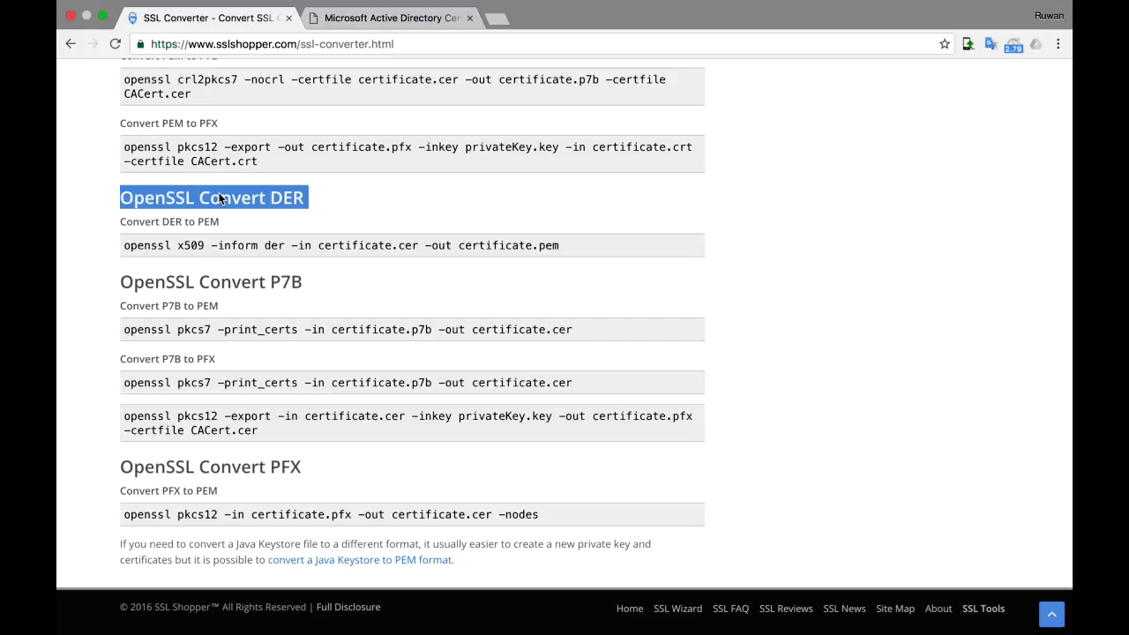
{"action": "triple_click", "coordinate": [190, 224]}
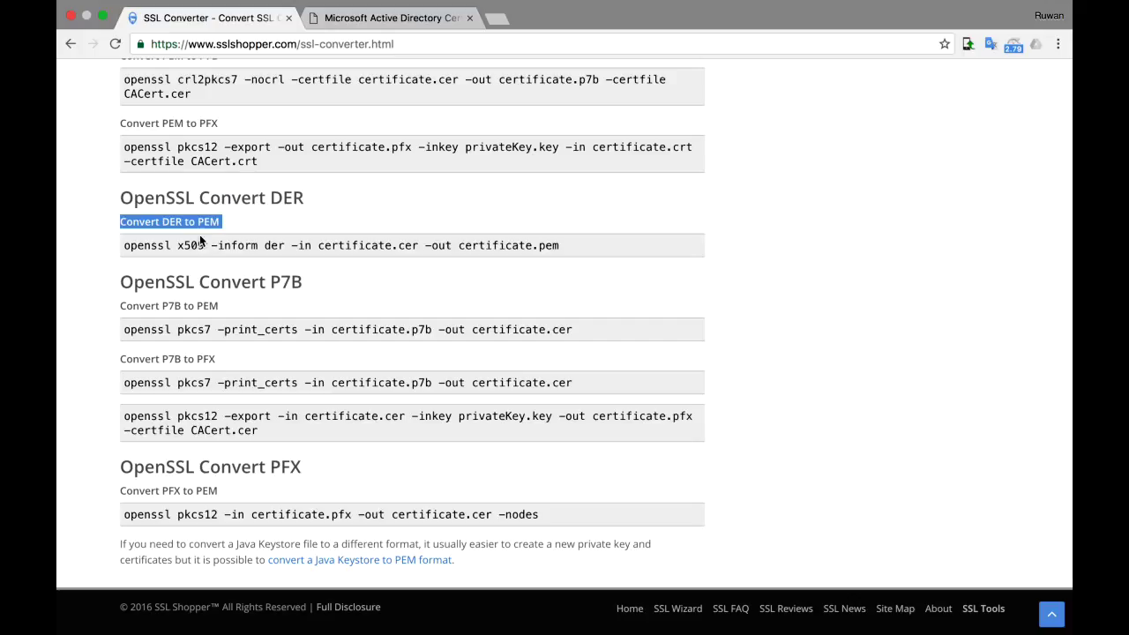
{"action": "triple_click", "coordinate": [205, 247]}
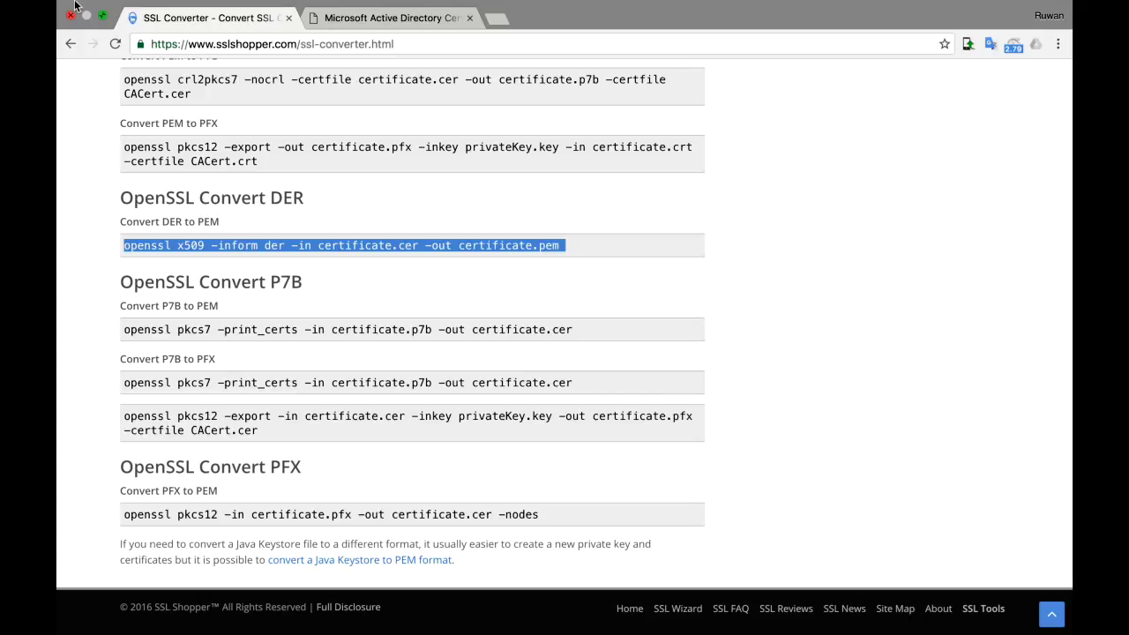
{"action": "left_click", "coordinate": [102, 41]}
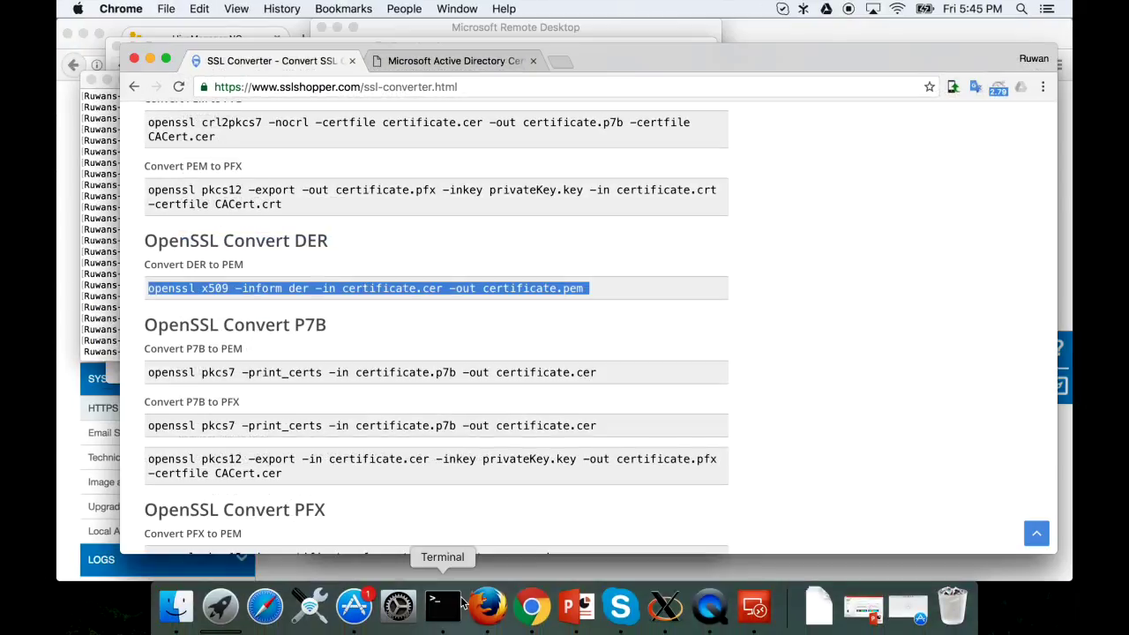
Step: Run openssl req -inform der -in TEST5-hivemanager.p10 -out TEST5-hivemanager.pem in Terminal
{"action": "left_click", "coordinate": [441, 606]}
{"action": "key", "text": "Left"}
{"action": "key", "text": "Left"}
{"action": "key", "text": "Left"}
{"action": "key", "text": "Left"}
{"action": "key", "text": "Left"}
{"action": "key", "text": "Left"}
{"action": "key", "text": "Left"}
{"action": "key", "text": "Left"}
{"action": "key", "text": "Left"}
{"action": "key", "text": "Left"}
{"action": "key", "text": "Left"}
{"action": "key", "text": "Left"}
{"action": "key", "text": "Left"}
{"action": "key", "text": "Left"}
{"action": "key", "text": "Left"}
{"action": "key", "text": "Left"}
{"action": "key", "text": "Left"}
{"action": "key", "text": "Left"}
{"action": "key", "text": "Left"}
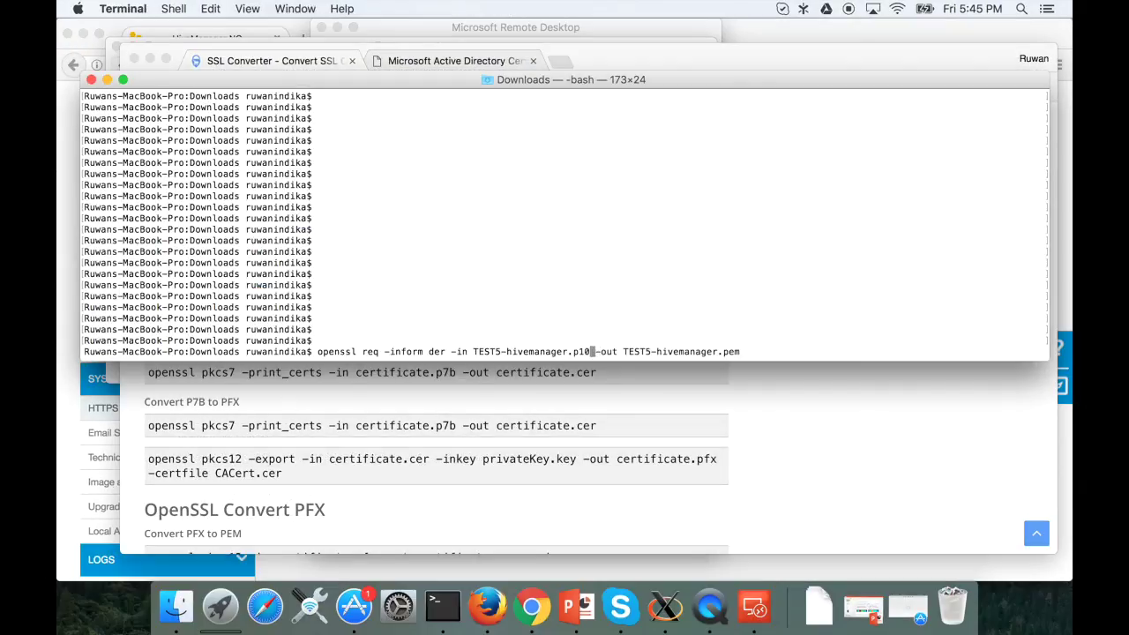
{"action": "key", "text": "Left"}
{"action": "key", "text": "Left"}
{"action": "key", "text": "Left"}
{"action": "key", "text": "Right"}
{"action": "key", "text": "Right"}
{"action": "key", "text": "Right"}
{"action": "key", "text": "Right"}
{"action": "key", "text": "Right"}
{"action": "key", "text": "Right"}
{"action": "key", "text": "Right"}
{"action": "key", "text": "Right"}
{"action": "key", "text": "Right"}
{"action": "key", "text": "Right"}
{"action": "key", "text": "Right"}
{"action": "key", "text": "Right"}
{"action": "key", "text": "Right"}
{"action": "key", "text": "Right"}
{"action": "key", "text": "Right"}
{"action": "key", "text": "Right"}
{"action": "key", "text": "Right"}
{"action": "key", "text": "Right"}
{"action": "key", "text": "Right"}
{"action": "key", "text": "Right"}
{"action": "key", "text": "Right"}
{"action": "key", "text": "Right"}
{"action": "key", "text": "Right"}
{"action": "key", "text": "Right"}
{"action": "key", "text": "Right"}
{"action": "key", "text": "Right"}
{"action": "key", "text": "Right"}
{"action": "key", "text": "Right"}
{"action": "key", "text": "Right"}
{"action": "key", "text": "Right"}
{"action": "key", "text": "Right"}
{"action": "key", "text": "Right"}
{"action": "key", "text": "Right"}
{"action": "key", "text": "Right"}
{"action": "key", "text": "Right"}
{"action": "key", "text": "Right"}
{"action": "key", "text": "Right"}
{"action": "key", "text": "Right"}
{"action": "key", "text": "Right"}
{"action": "key", "text": "Right"}
{"action": "key", "text": "Right"}
{"action": "key", "text": "Right"}
{"action": "key", "text": "Right"}
{"action": "key", "text": "Right"}
{"action": "key", "text": "Return"}
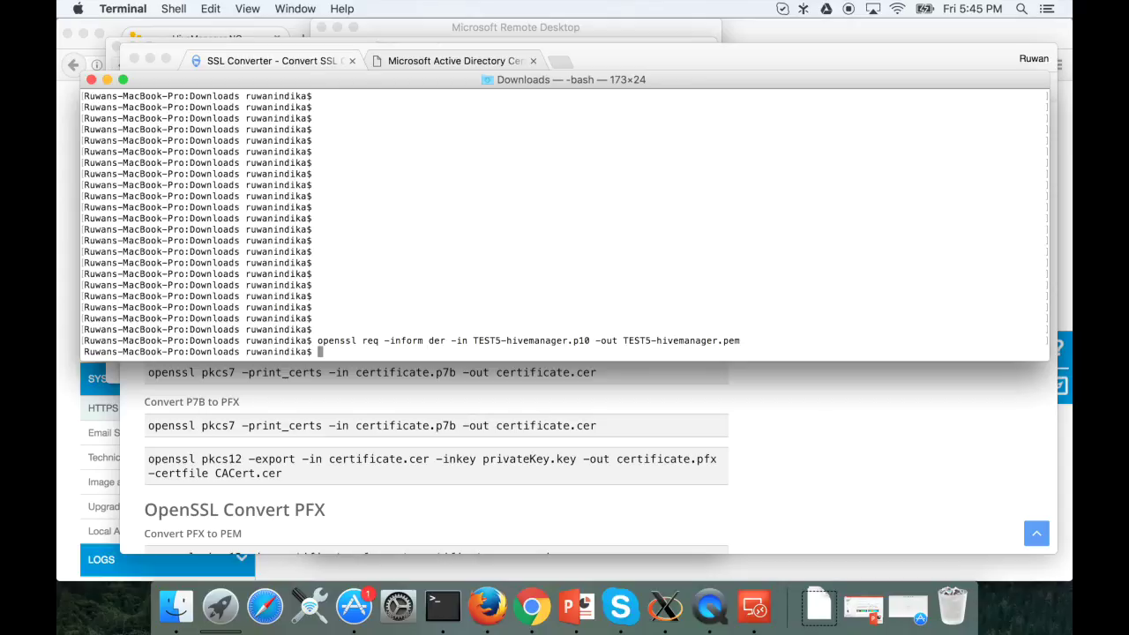
Step: Open TEST5-hivemanager.pem in TextEdit and select all of its base-64 request text
{"action": "left_click", "coordinate": [176, 608]}
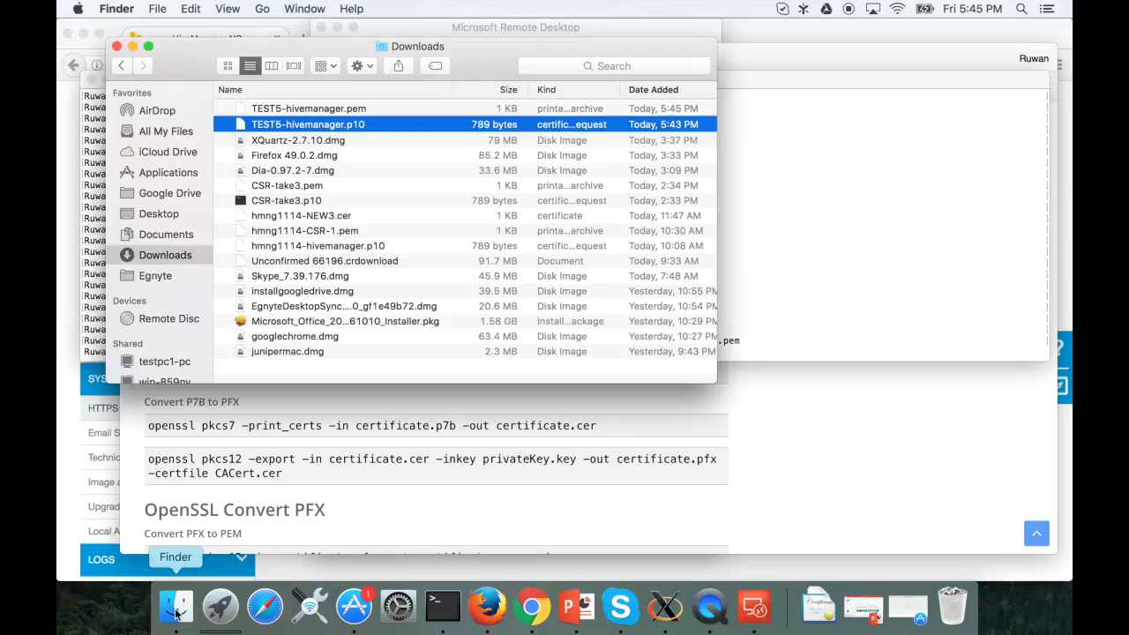
{"action": "left_click", "coordinate": [332, 107]}
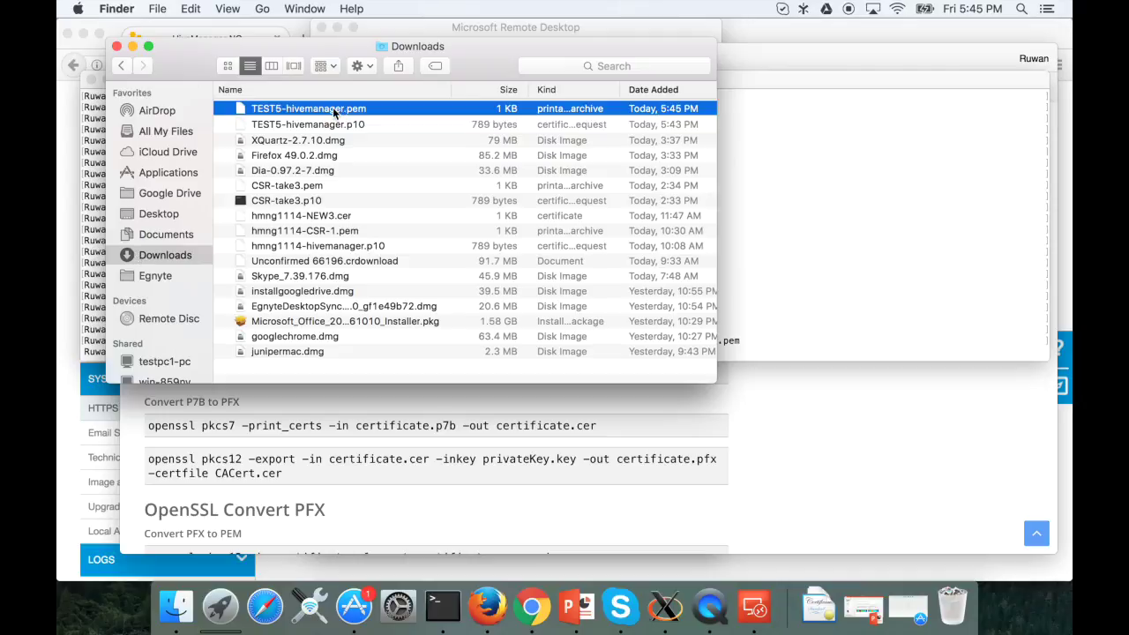
{"action": "right_click", "coordinate": [307, 113]}
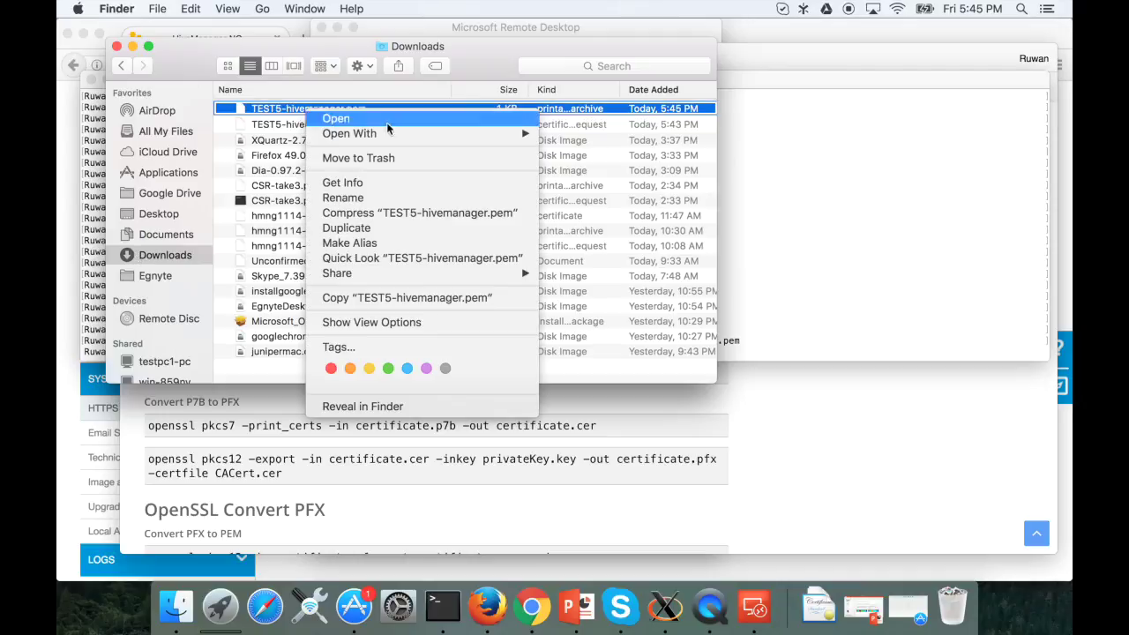
{"action": "mouse_move", "coordinate": [435, 136]}
{"action": "left_click", "coordinate": [588, 174]}
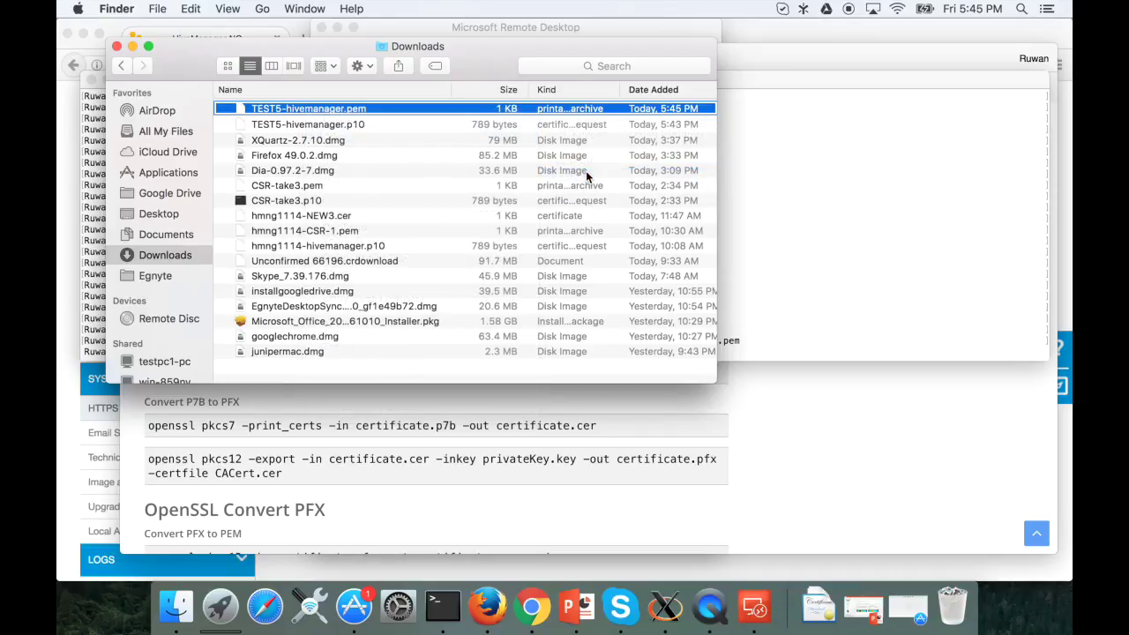
{"action": "scroll", "coordinate": [490, 255], "scroll_direction": "down", "scroll_amount": 5}
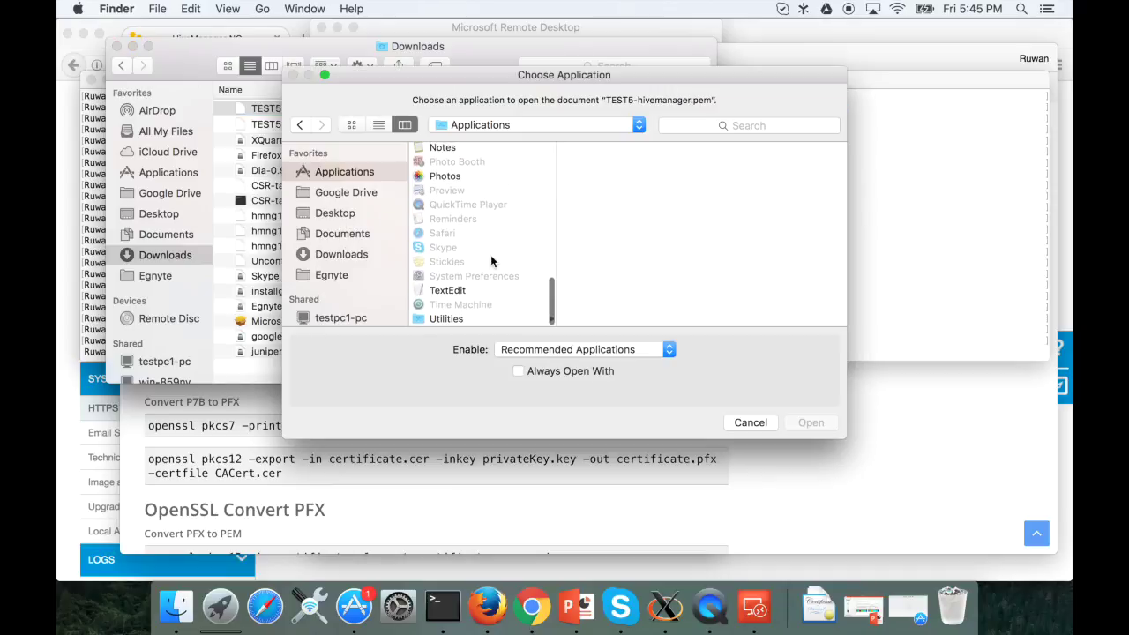
{"action": "left_click", "coordinate": [441, 290]}
{"action": "left_click", "coordinate": [810, 423]}
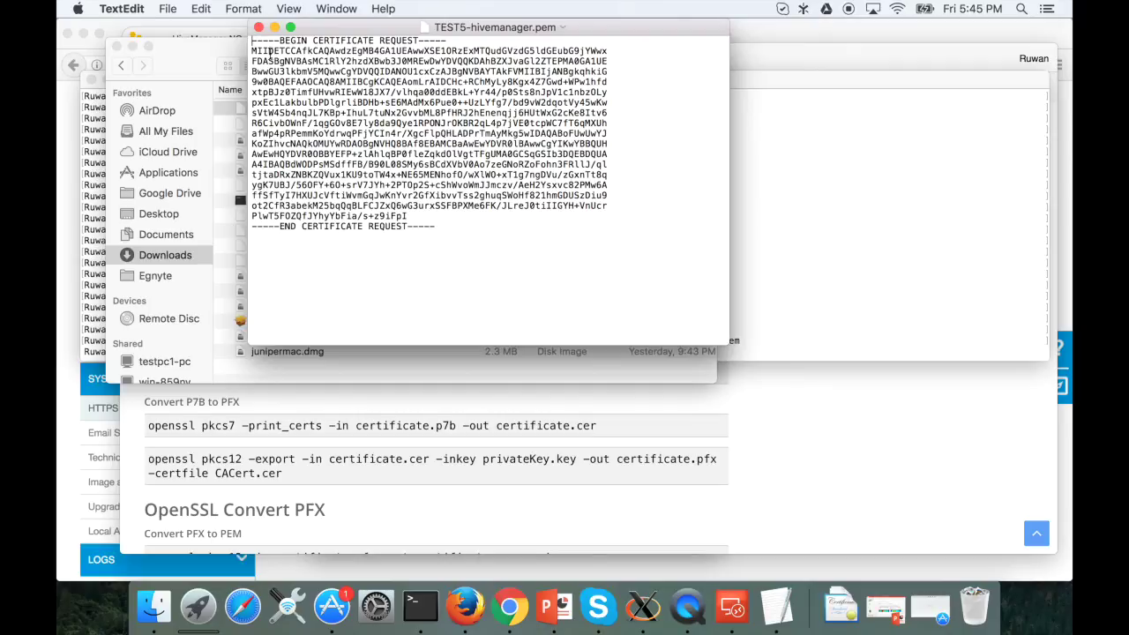
{"action": "left_click_drag", "start_coordinate": [441, 225], "coordinate": [213, 27]}
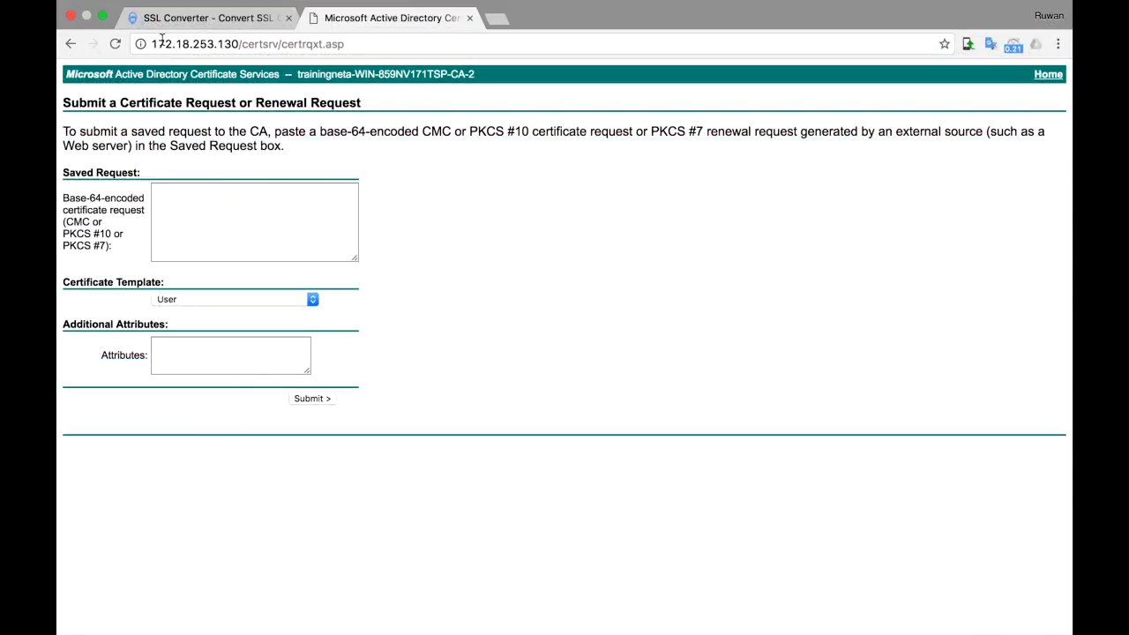
Step: Edit Chrome's address to the server's /certsrv page and load Certificate Services
{"action": "left_click", "coordinate": [163, 44]}
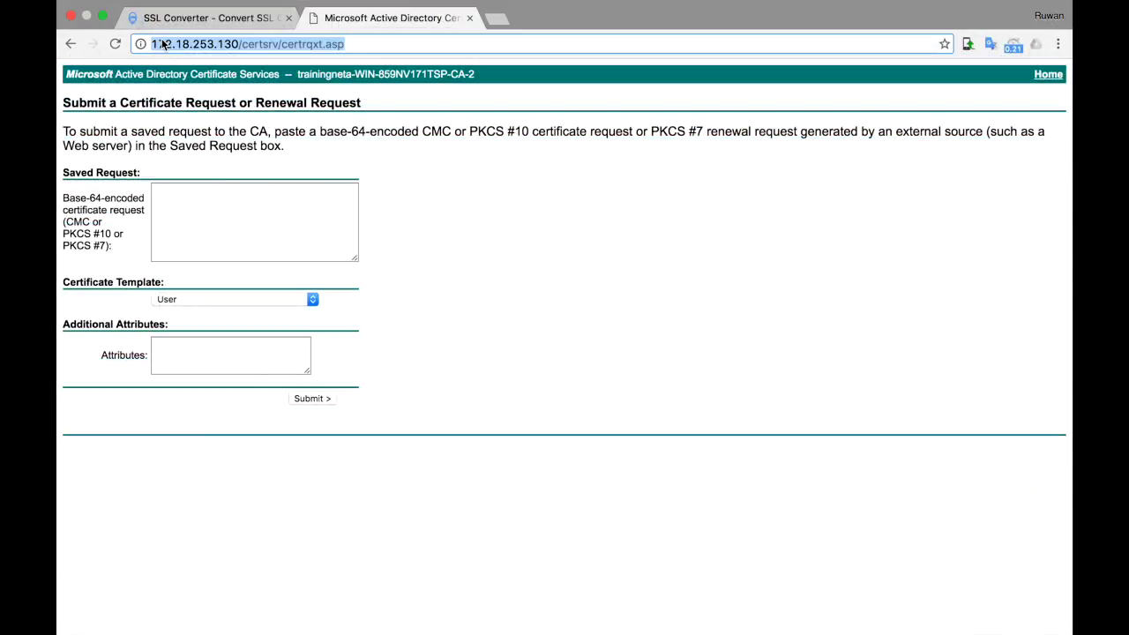
{"action": "left_click", "coordinate": [222, 44]}
{"action": "left_click_drag", "start_coordinate": [239, 44], "coordinate": [142, 44]}
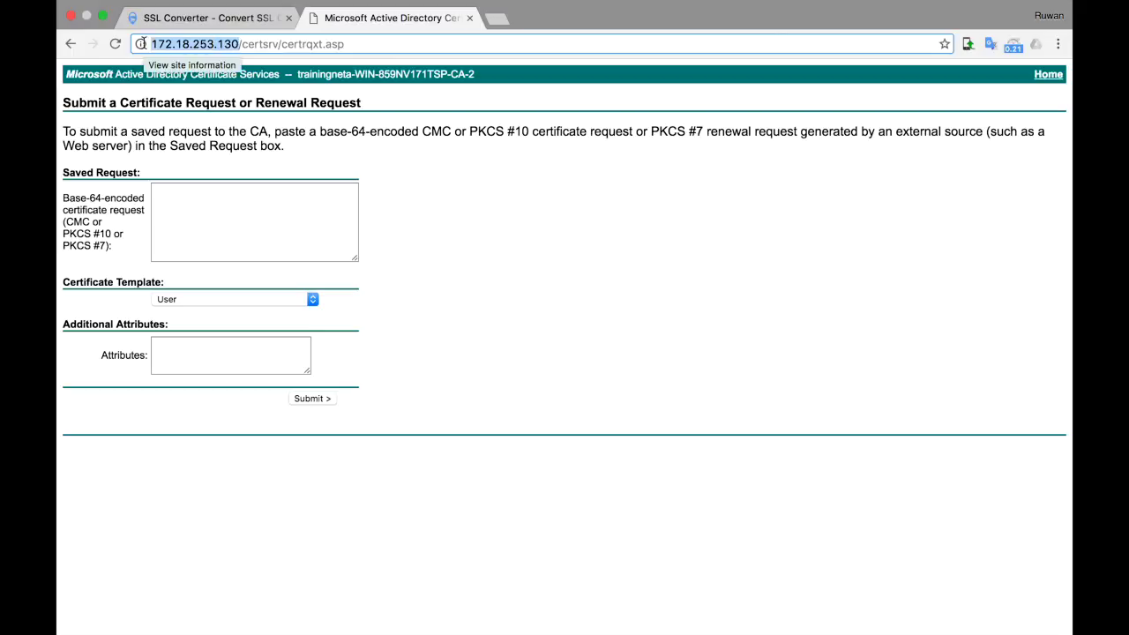
{"action": "key", "text": "End"}
{"action": "key", "text": "BackSpace"}
{"action": "key", "text": "BackSpace"}
{"action": "key", "text": "BackSpace"}
{"action": "key", "text": "BackSpace"}
{"action": "key", "text": "BackSpace"}
{"action": "key", "text": "BackSpace"}
{"action": "key", "text": "BackSpace"}
{"action": "key", "text": "BackSpace"}
{"action": "key", "text": "BackSpace"}
{"action": "key", "text": "BackSpace"}
{"action": "key", "text": "BackSpace"}
{"action": "key", "text": "BackSpace"}
{"action": "key", "text": "BackSpace"}
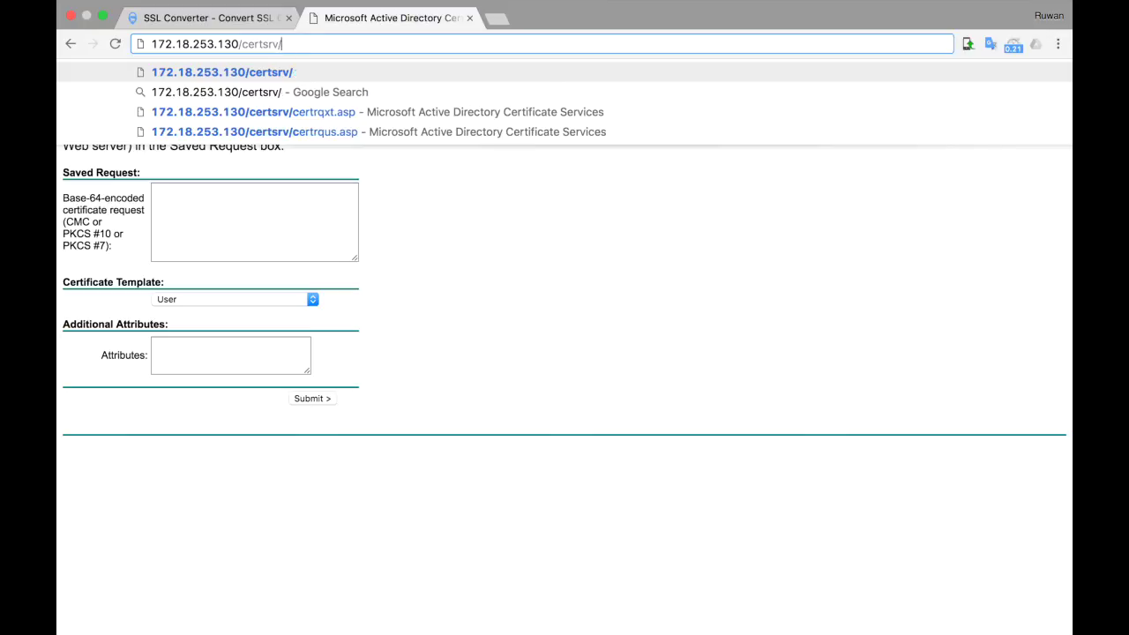
{"action": "key", "text": "Return"}
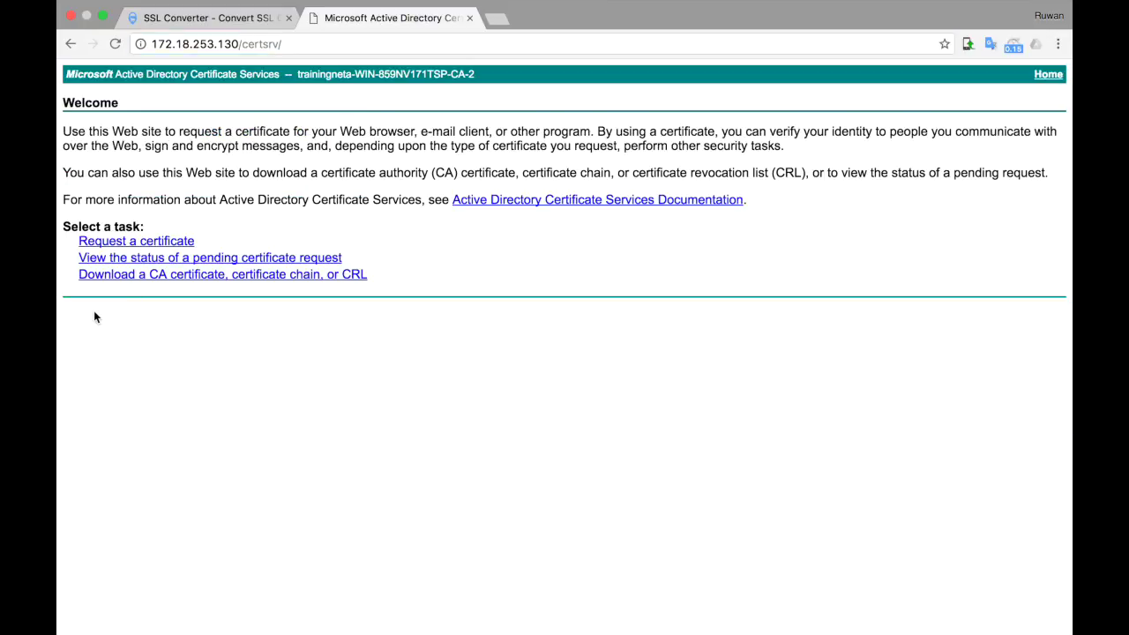
Step: Start an advanced certificate request and paste the base-64 CSR into it
{"action": "left_click", "coordinate": [160, 247]}
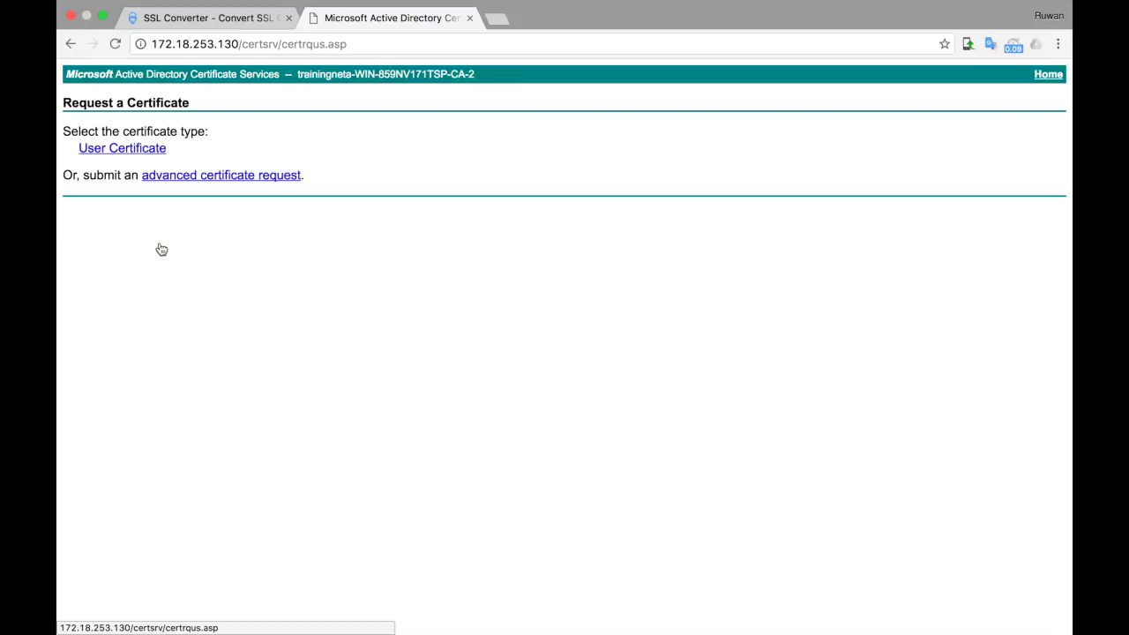
{"action": "left_click", "coordinate": [166, 180]}
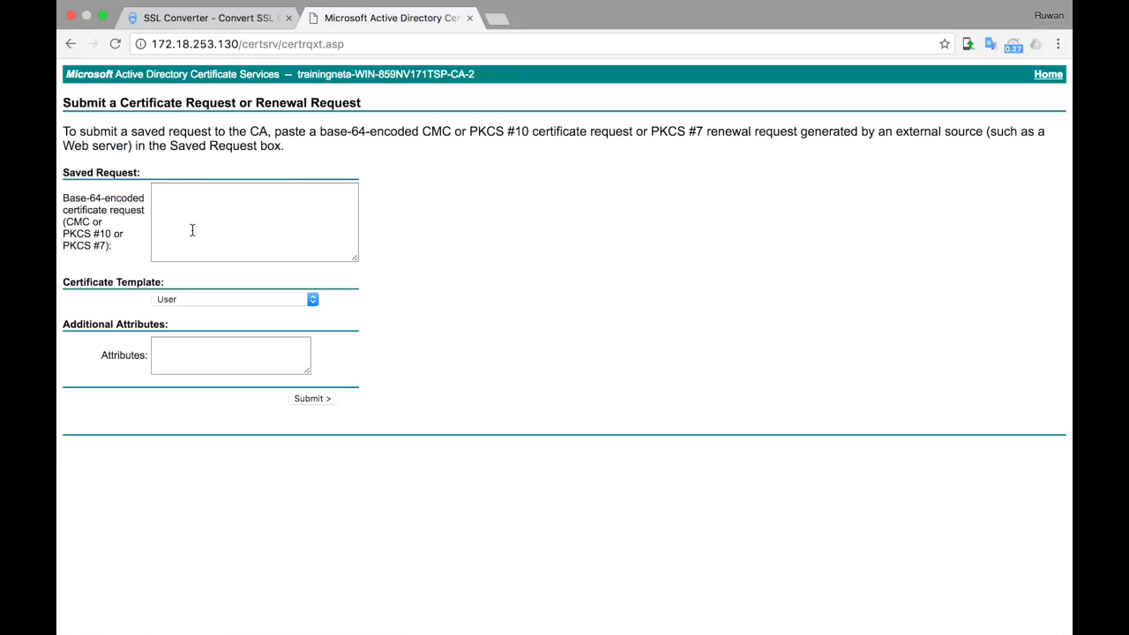
{"action": "left_click", "coordinate": [192, 230]}
{"action": "key", "text": "super+v"}
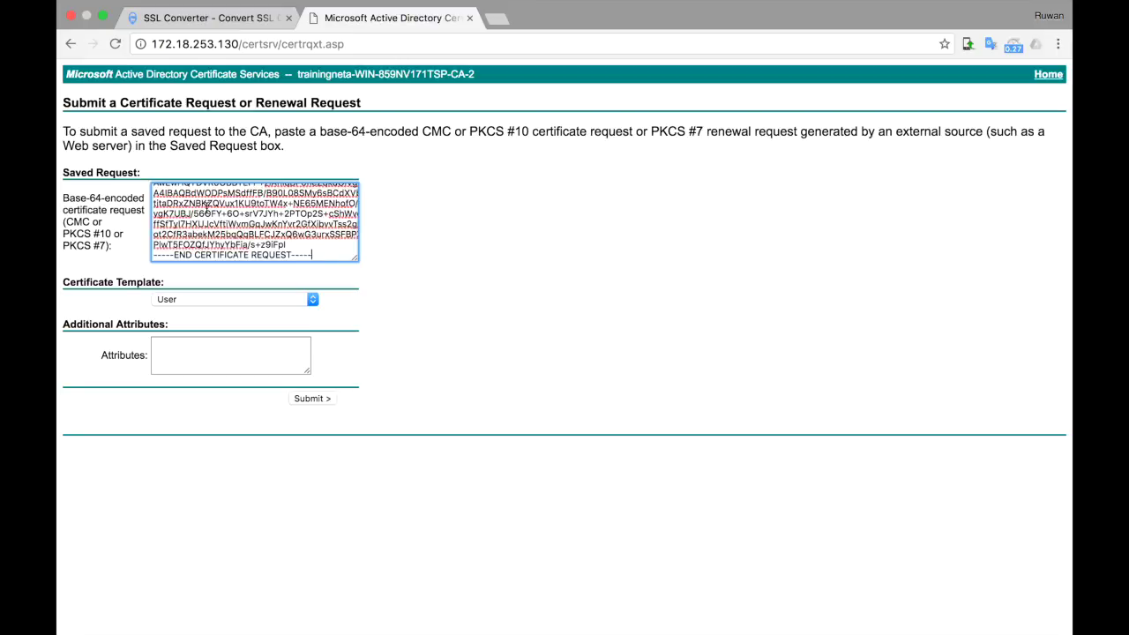
Step: Choose the Web Server certificate template and submit the request
{"action": "scroll", "coordinate": [203, 216], "scroll_direction": "up", "scroll_amount": 5}
{"action": "scroll", "coordinate": [207, 212], "scroll_direction": "down", "scroll_amount": 3}
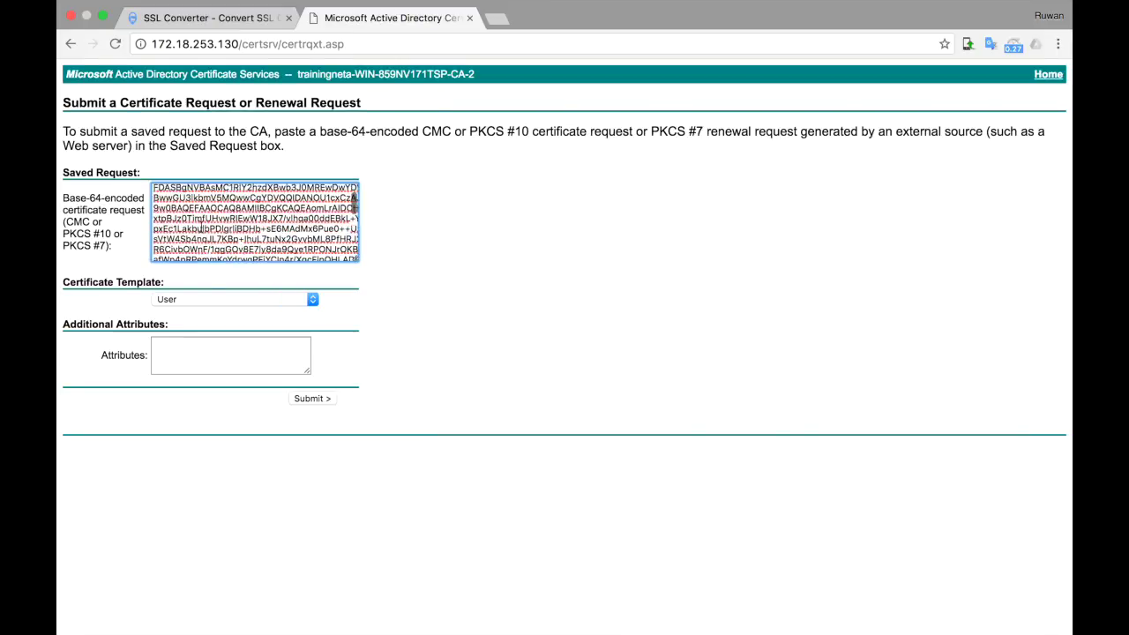
{"action": "left_click", "coordinate": [173, 299]}
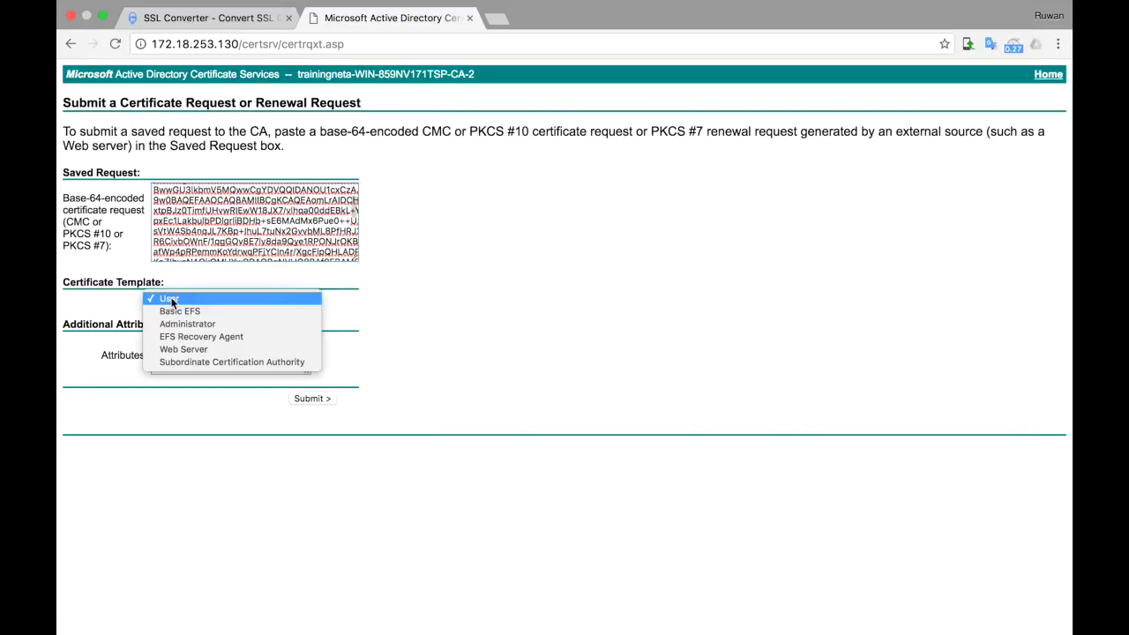
{"action": "left_click", "coordinate": [187, 349]}
{"action": "left_click", "coordinate": [444, 303]}
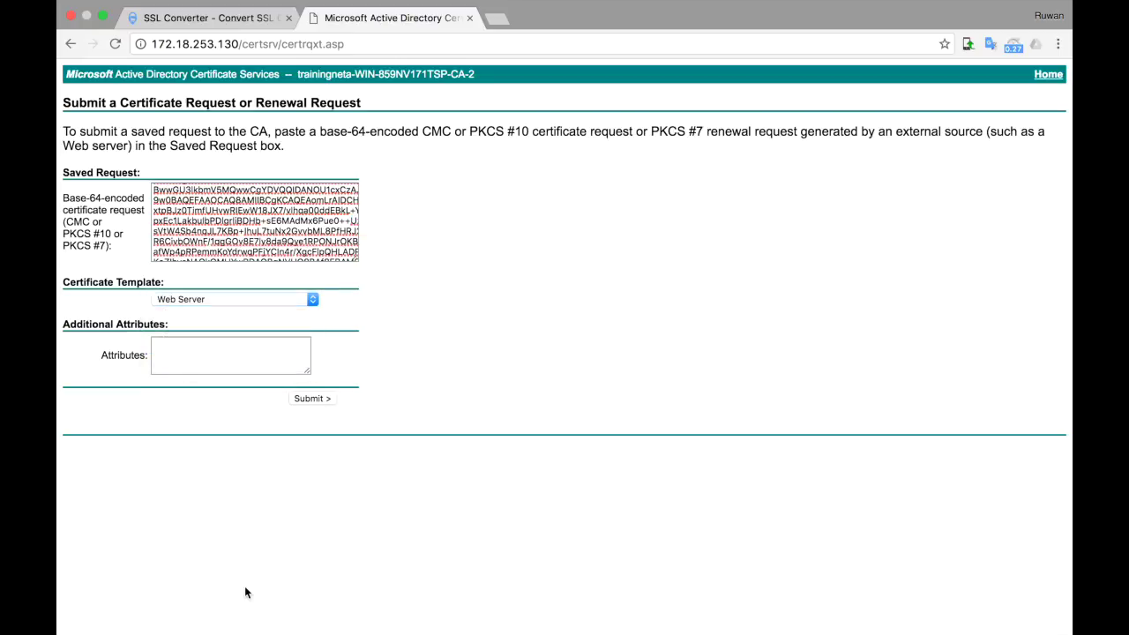
{"action": "left_click", "coordinate": [310, 401]}
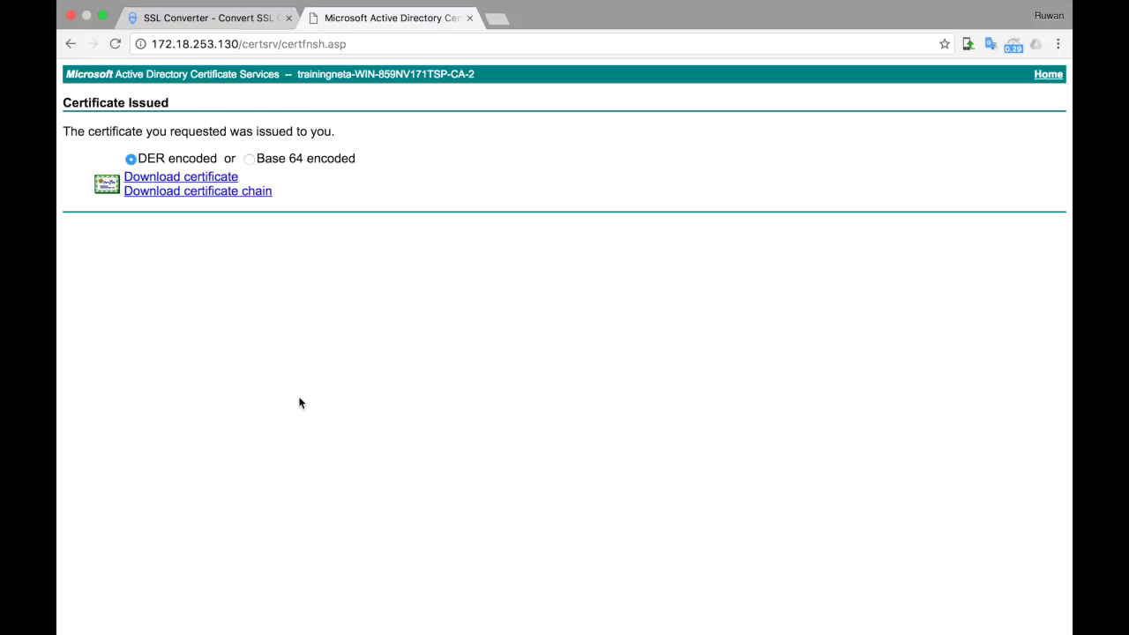
Step: Download the issued certnew.cer and rename it with the TO-HMNG-TEST5- prefix in Finder
{"action": "left_click", "coordinate": [153, 183]}
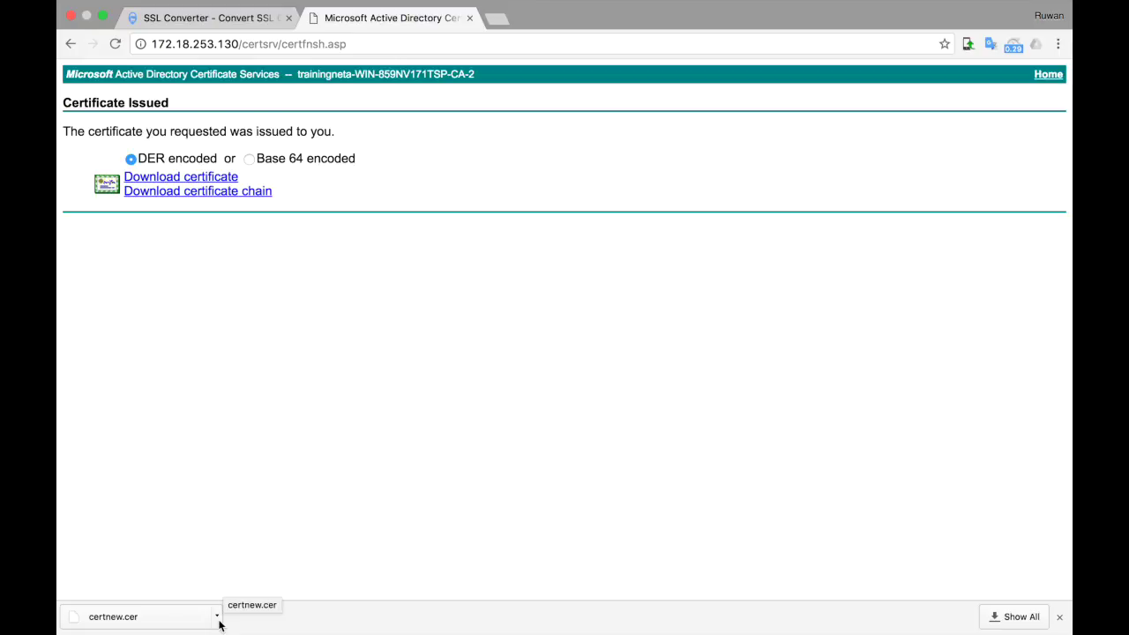
{"action": "left_click", "coordinate": [219, 621]}
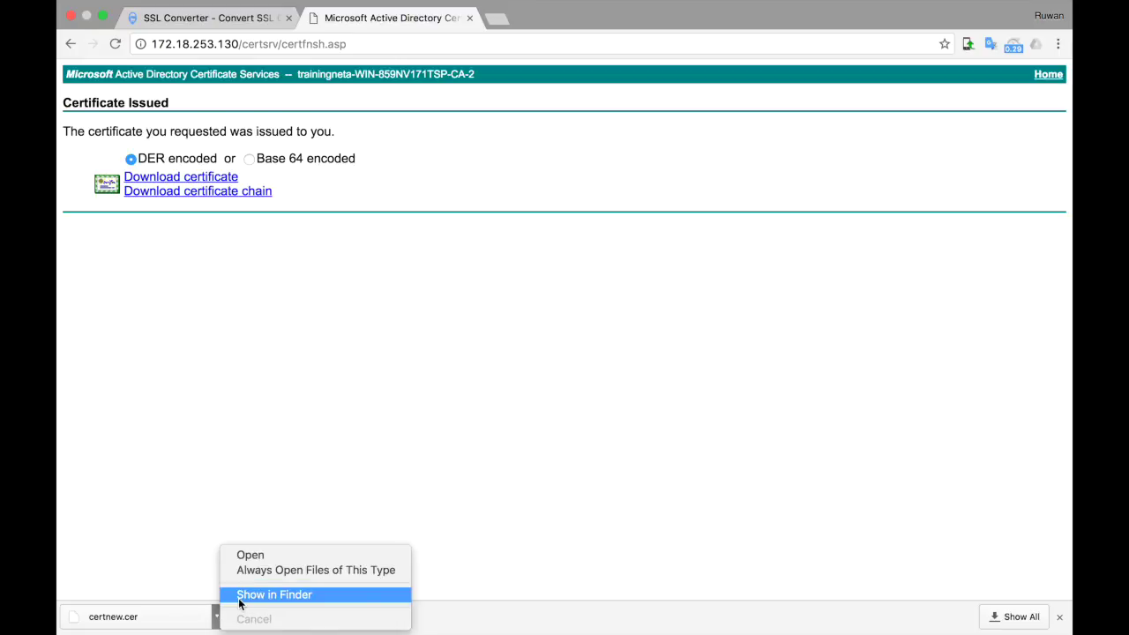
{"action": "left_click", "coordinate": [242, 600]}
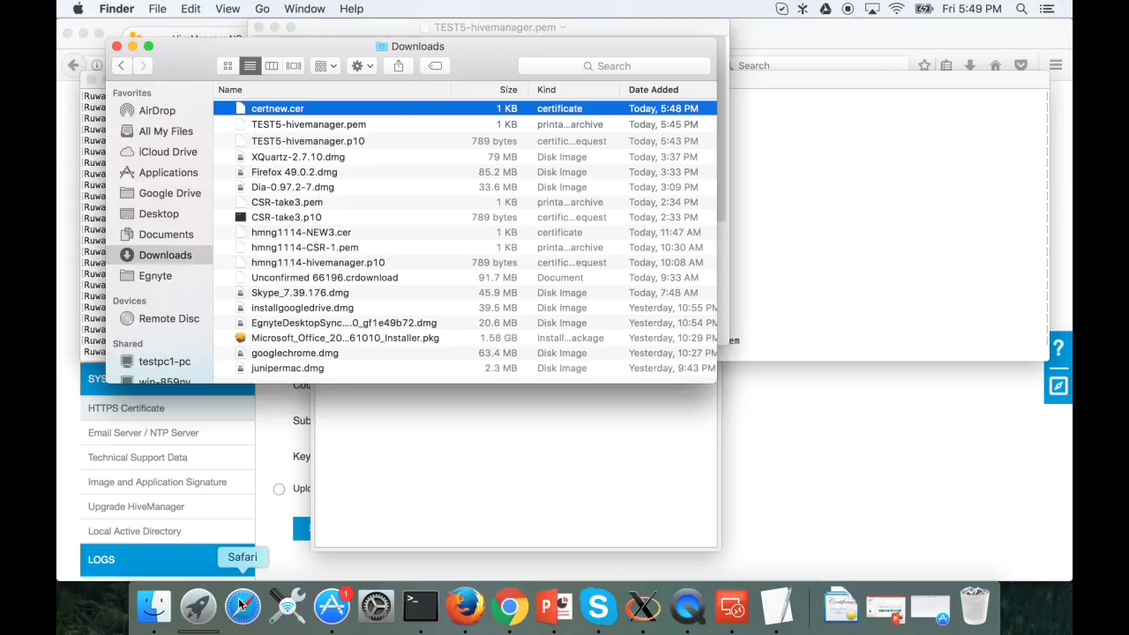
{"action": "left_click", "coordinate": [281, 109]}
{"action": "type", "text": "TO-HM"}
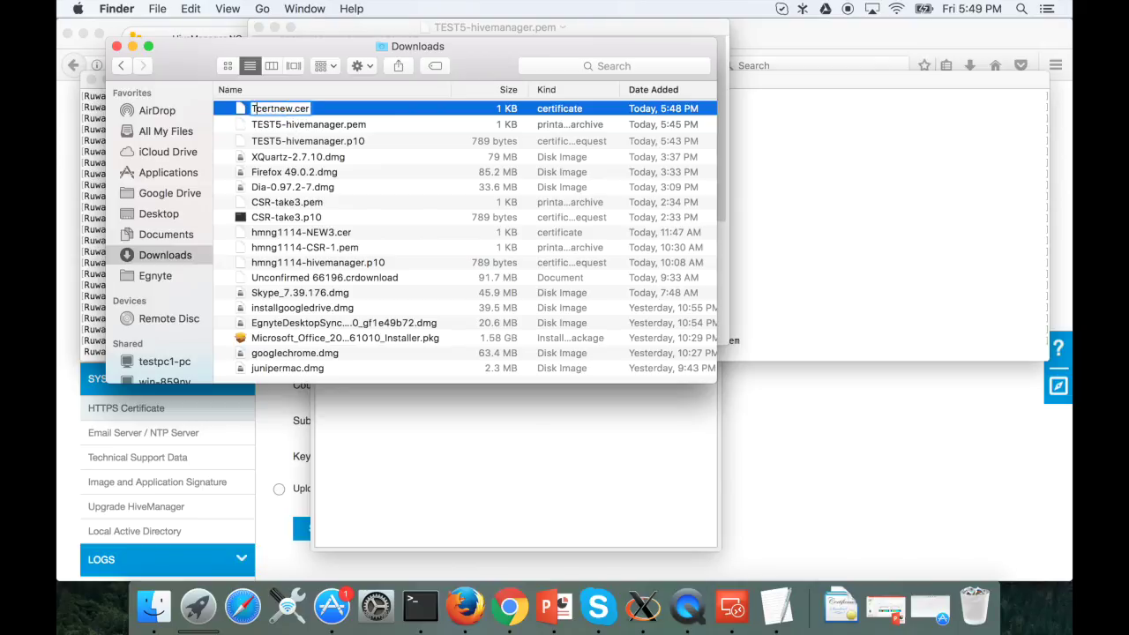
{"action": "type", "text": "NG"}
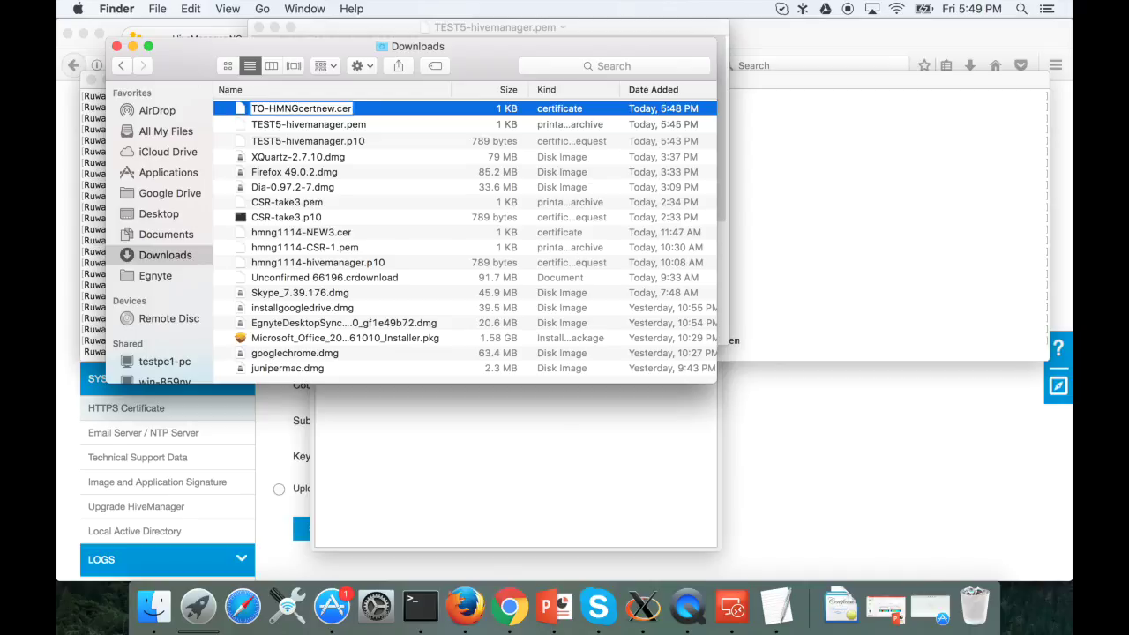
{"action": "type", "text": "-TEST5-"}
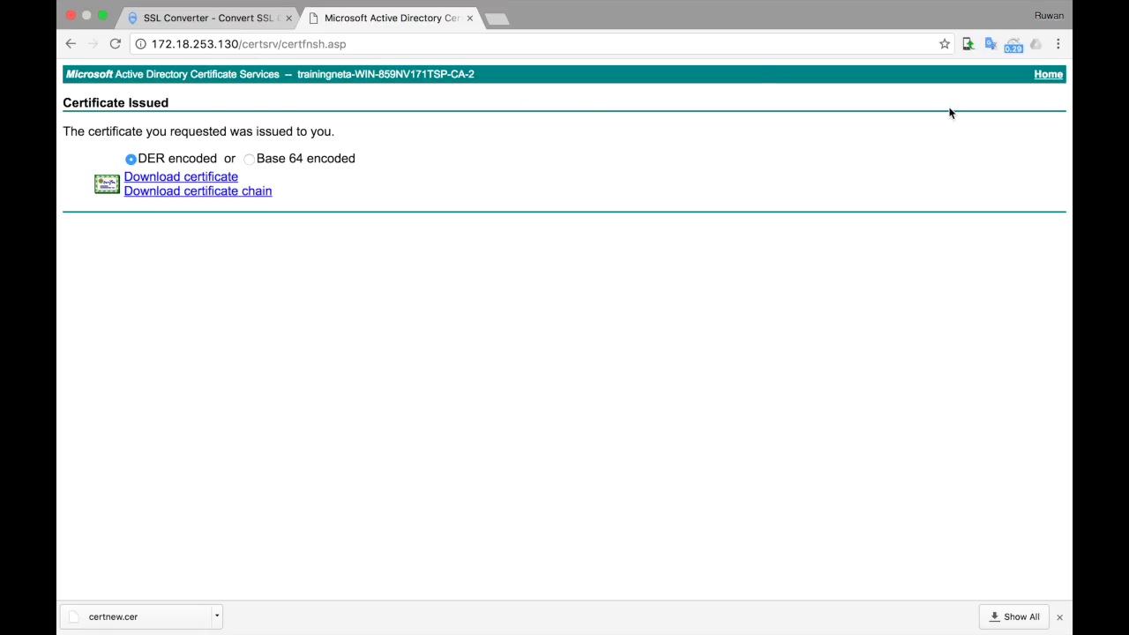
Step: Download the CA's own certificate from Certificate Services and show it in its folder
{"action": "left_click", "coordinate": [1046, 74]}
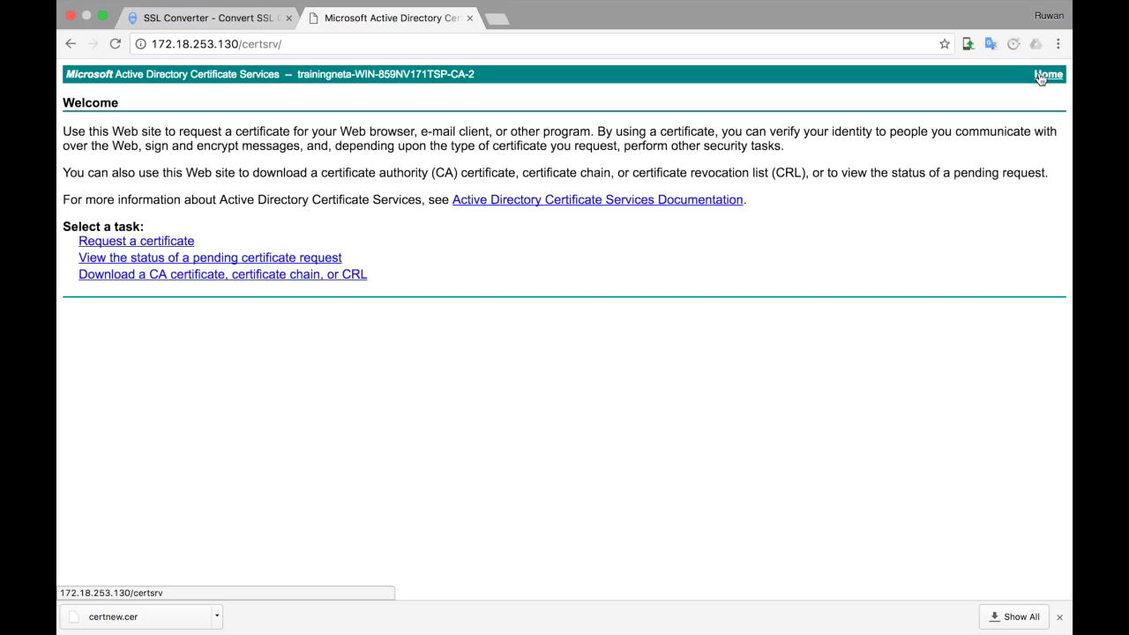
{"action": "left_click", "coordinate": [134, 279]}
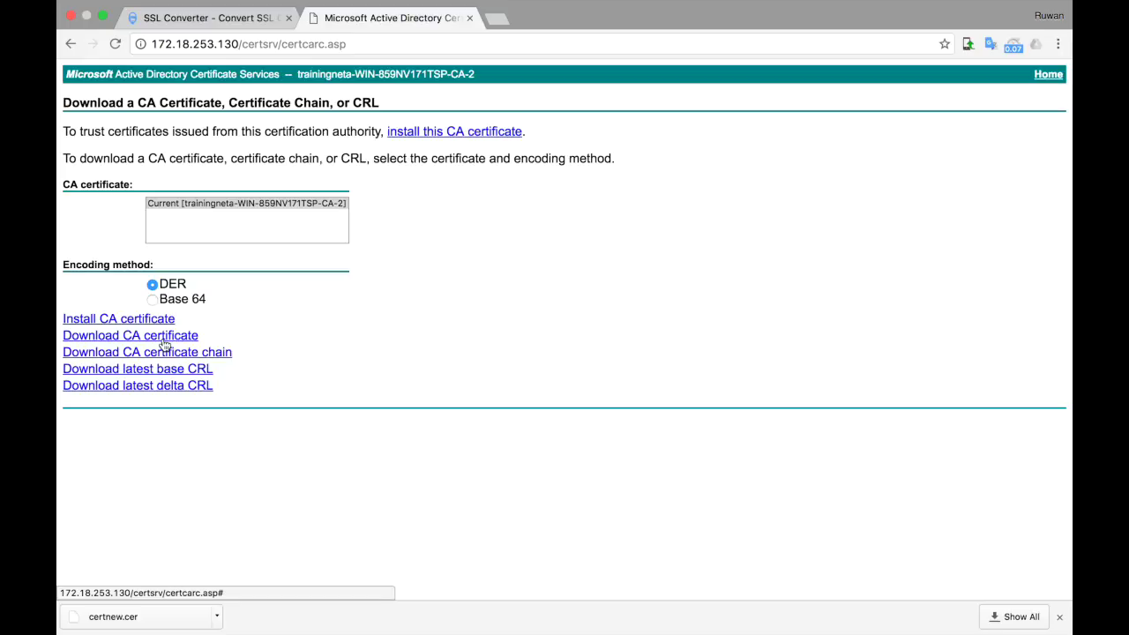
{"action": "left_click", "coordinate": [163, 340]}
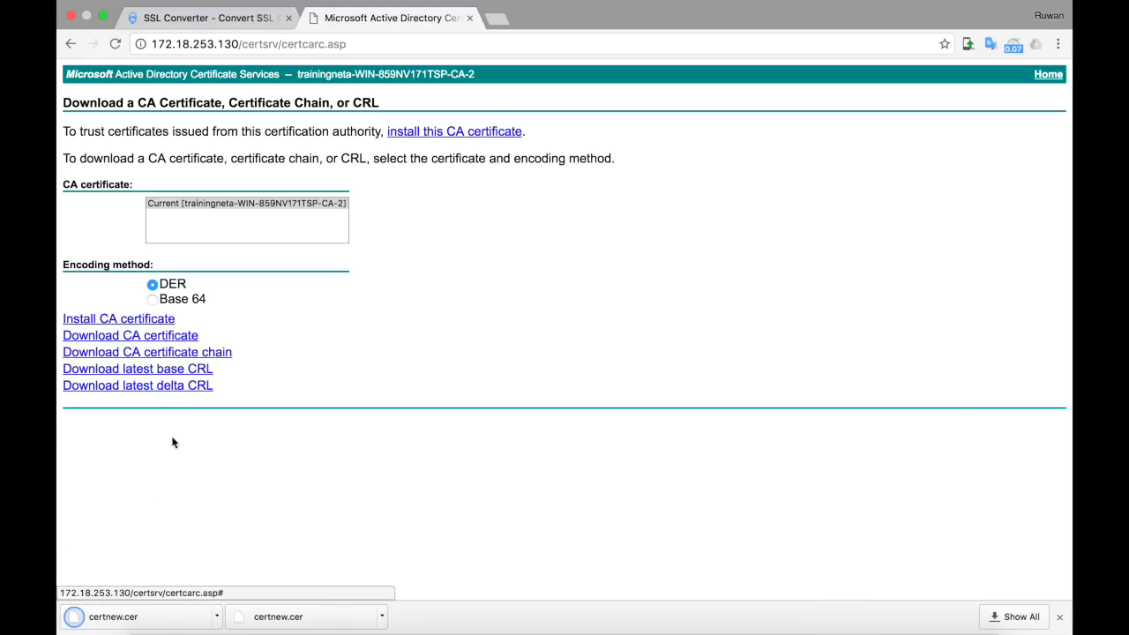
{"action": "left_click", "coordinate": [216, 616]}
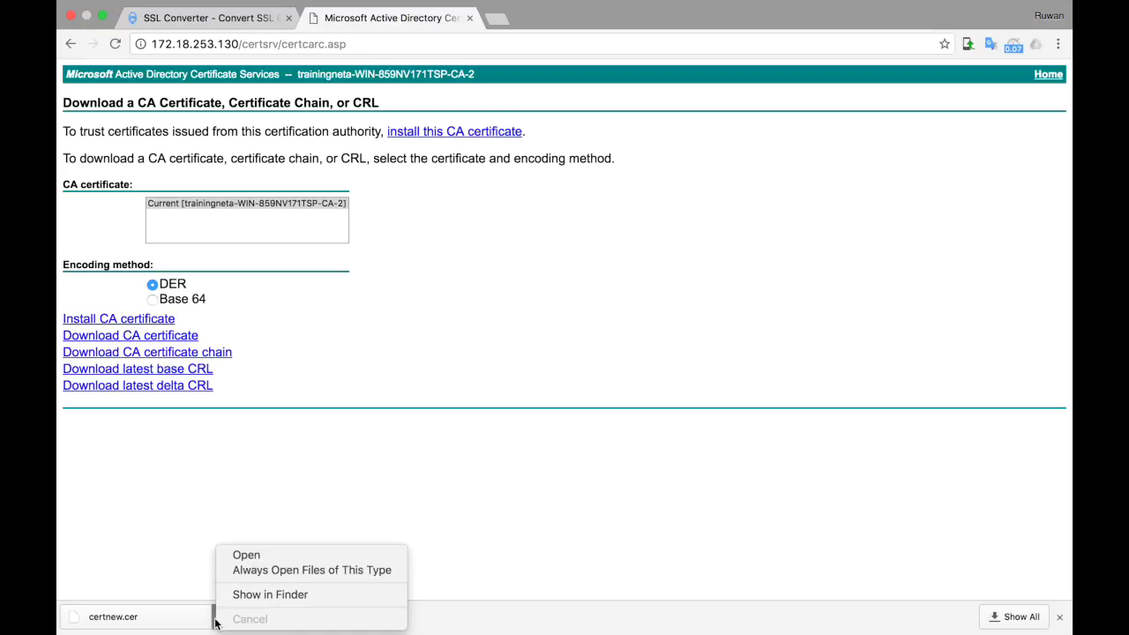
{"action": "left_click", "coordinate": [265, 594]}
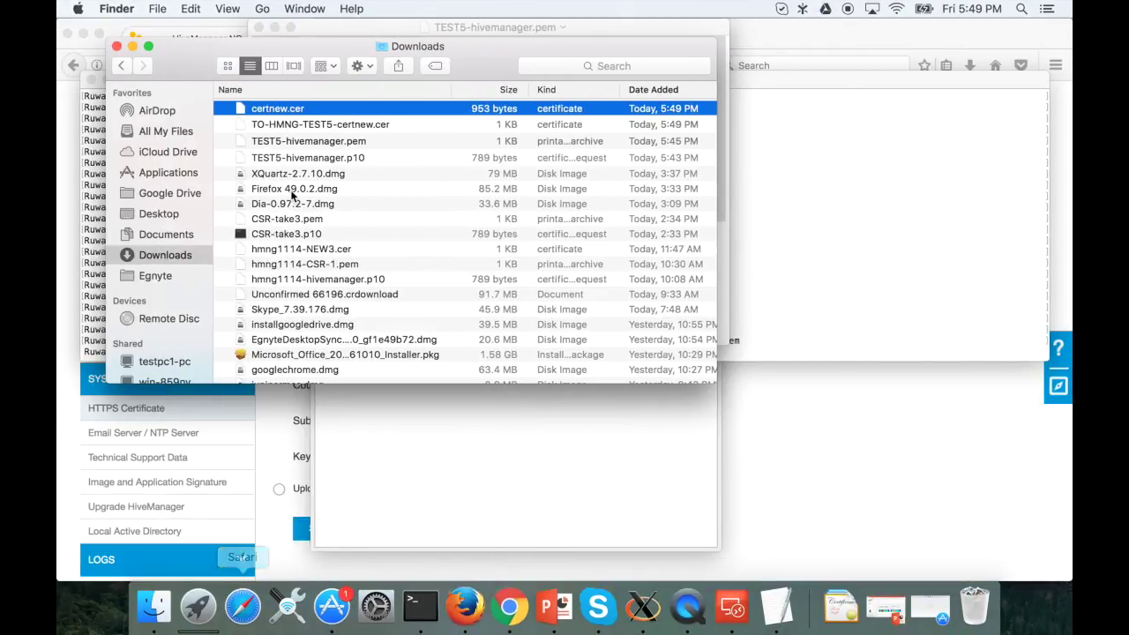
Step: Rename the CA certificate to CA-TEST5-certnew.cer alongside TO-HMNG-TEST5-certnew.cer
{"action": "key", "text": "Return"}
{"action": "key", "text": "Left"}
{"action": "type", "text": "CA-TEST5-"}
{"action": "key", "text": "Return"}
{"action": "left_click", "coordinate": [378, 124], "text": "shift"}
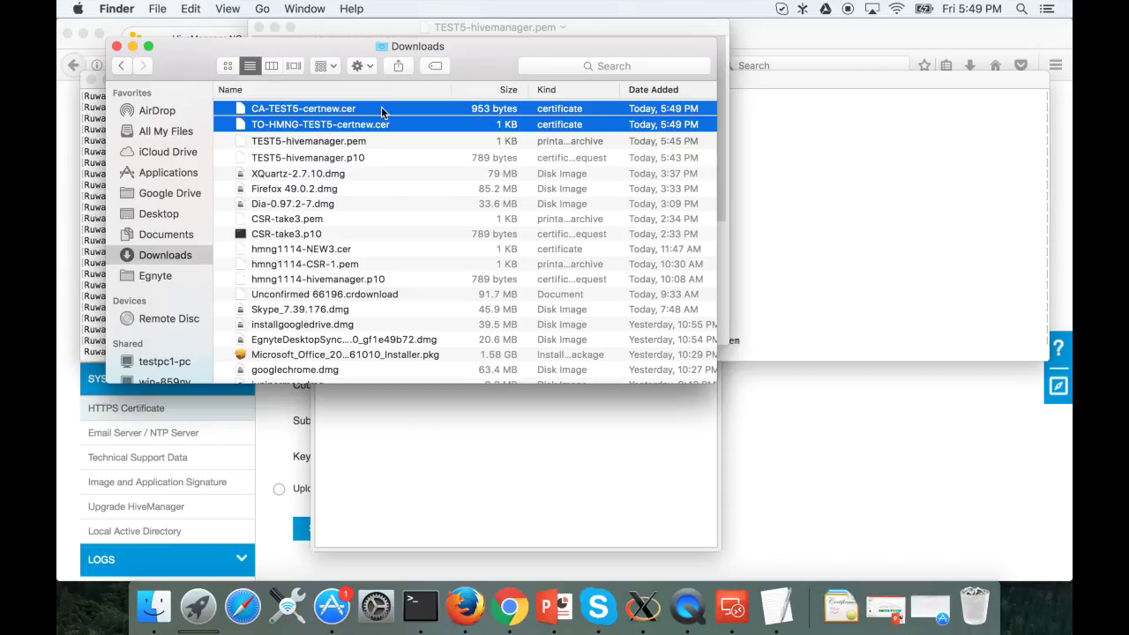
{"action": "left_click", "coordinate": [376, 125]}
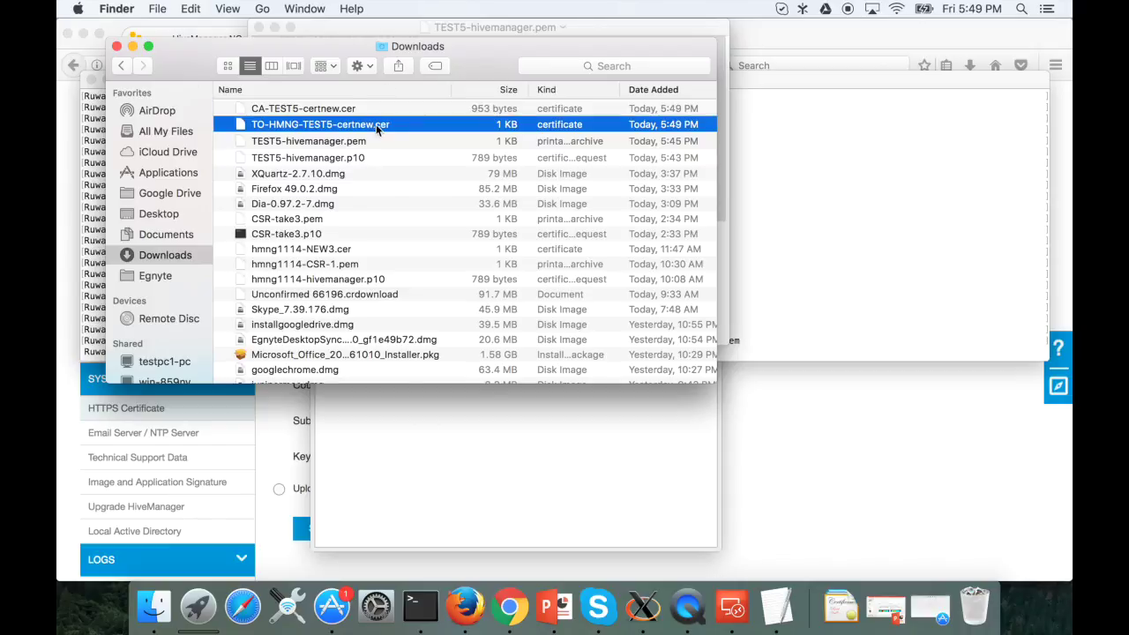
{"action": "left_click", "coordinate": [352, 109]}
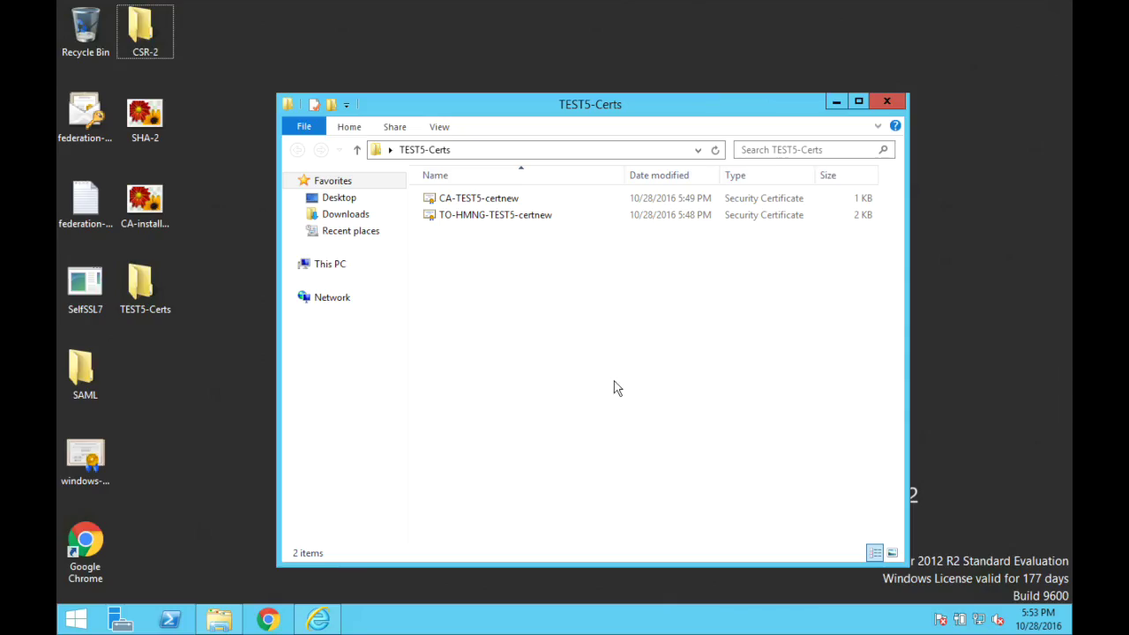
Step: Open CA-TEST5-certnew and check its Certification Path status
{"action": "double_click", "coordinate": [466, 199]}
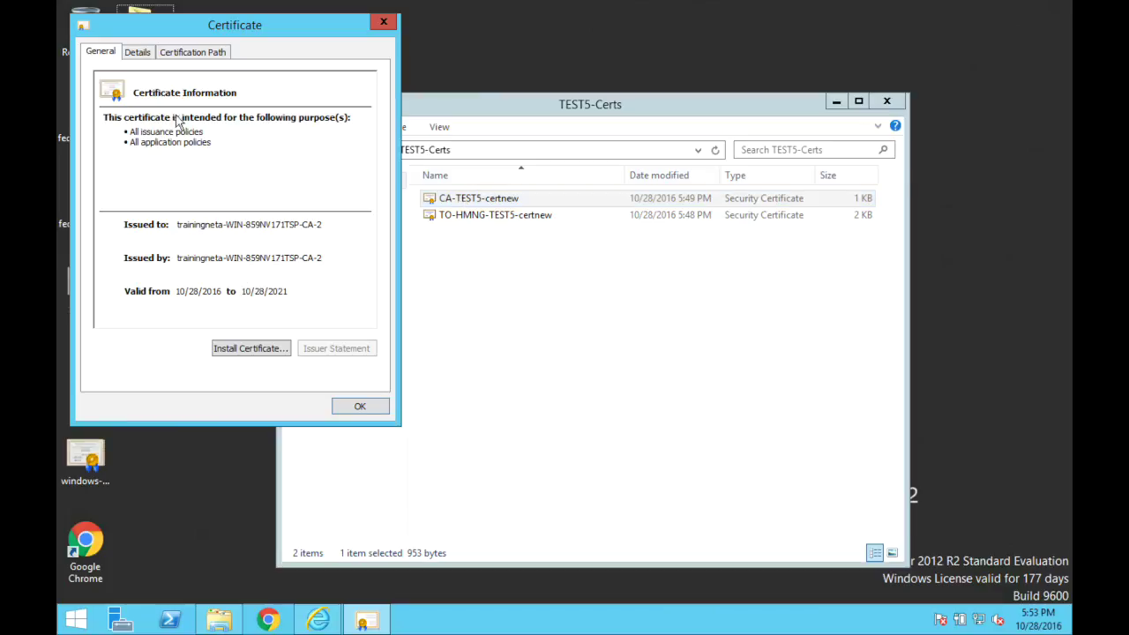
{"action": "left_click", "coordinate": [165, 53]}
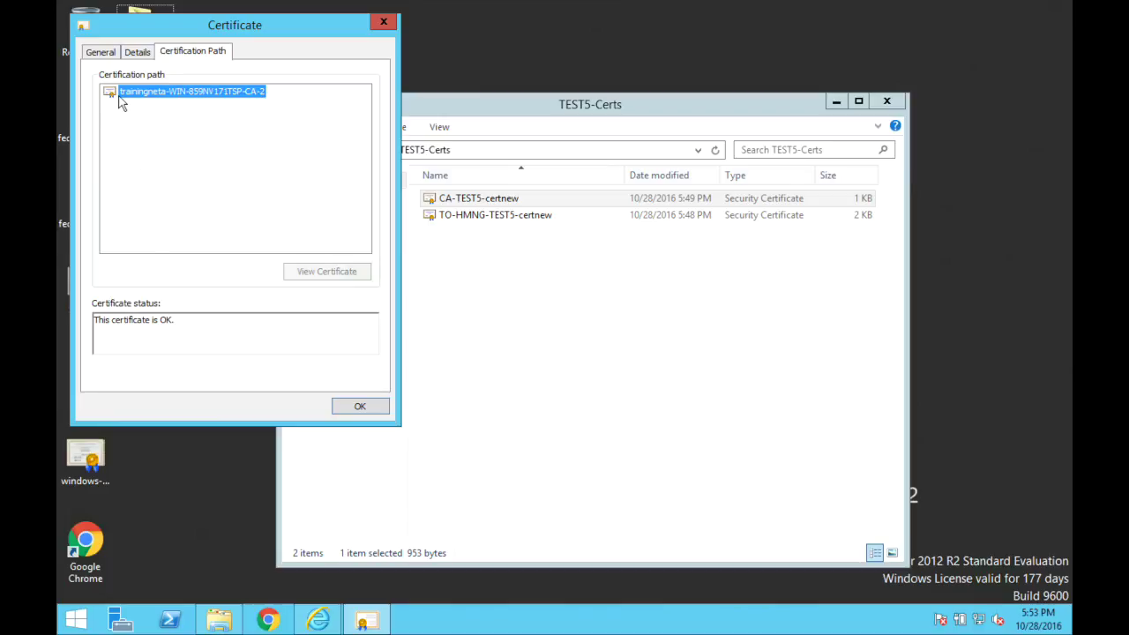
{"action": "left_click", "coordinate": [384, 21]}
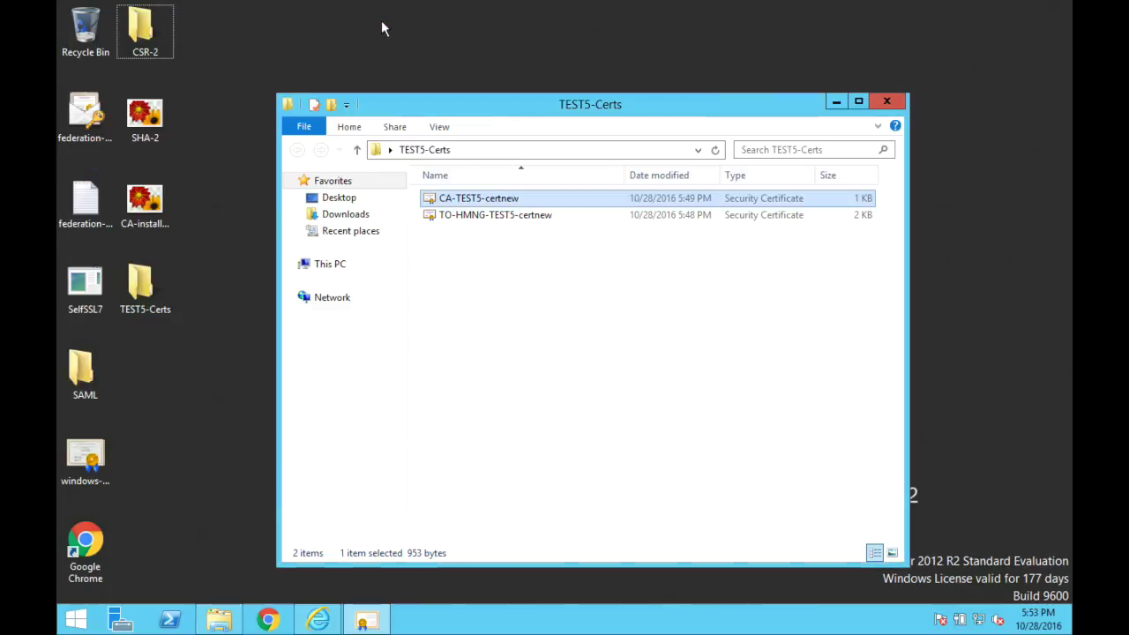
Step: Open TO-HMNG-TEST5-certnew and check each node from HMNG1114.testneta.local up to the trainingneta CA
{"action": "left_click", "coordinate": [507, 216]}
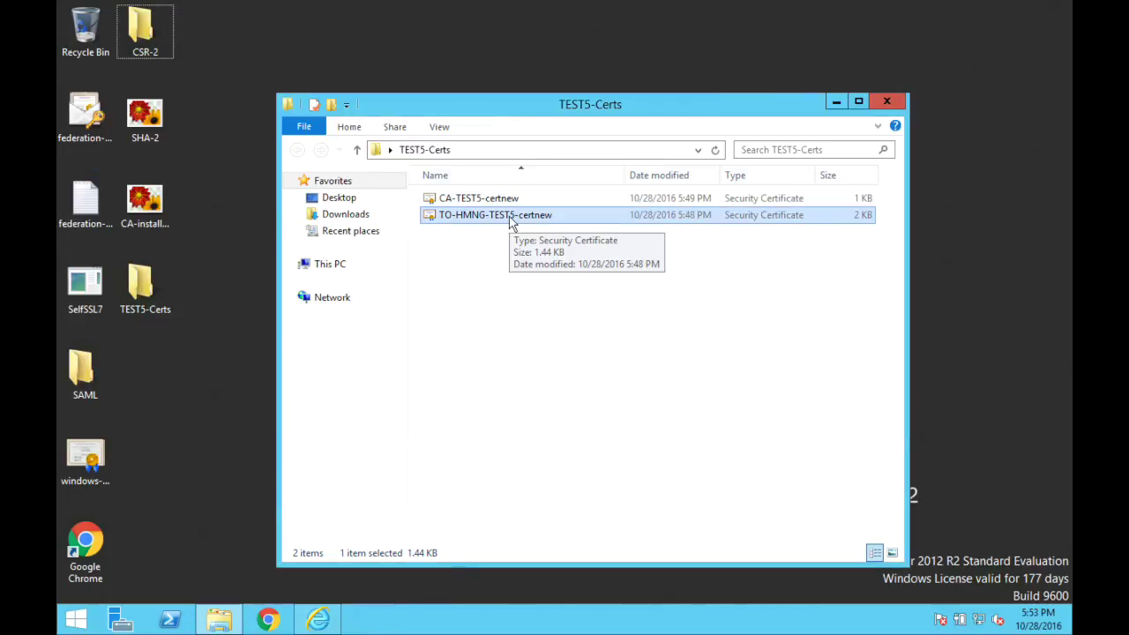
{"action": "double_click", "coordinate": [510, 216]}
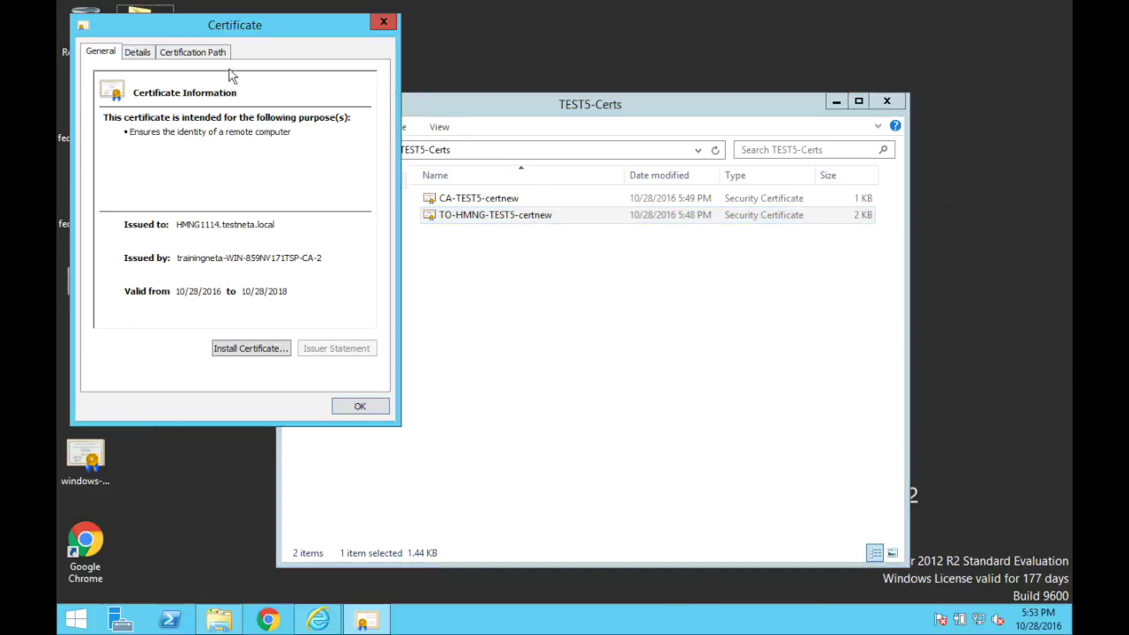
{"action": "left_click", "coordinate": [203, 55]}
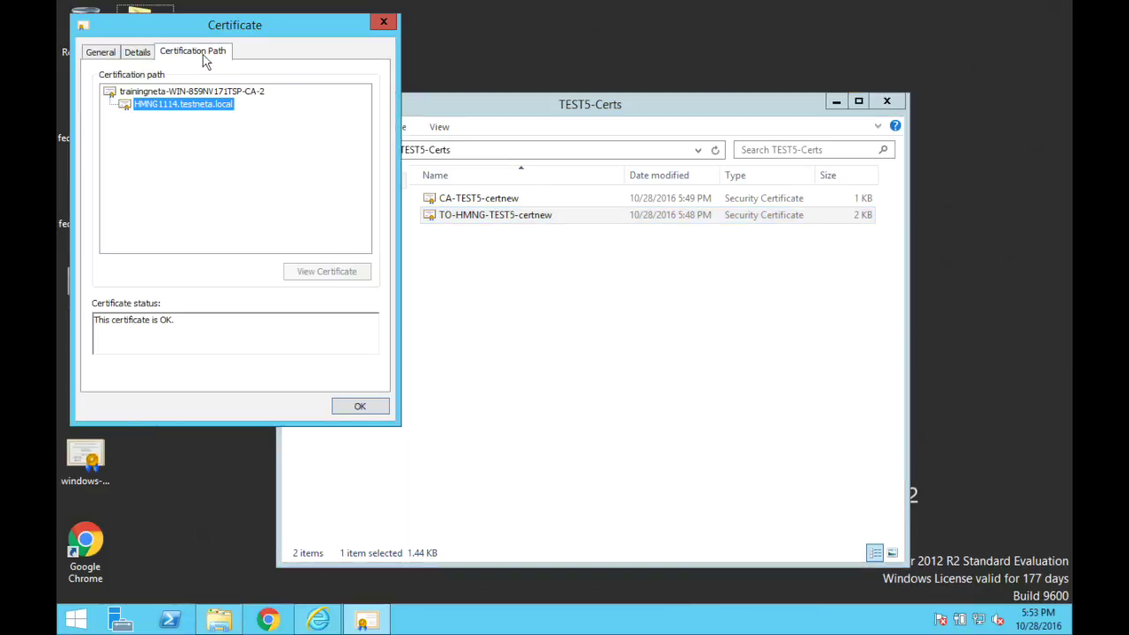
{"action": "left_click", "coordinate": [154, 92]}
{"action": "left_click", "coordinate": [172, 105]}
{"action": "left_click", "coordinate": [178, 93]}
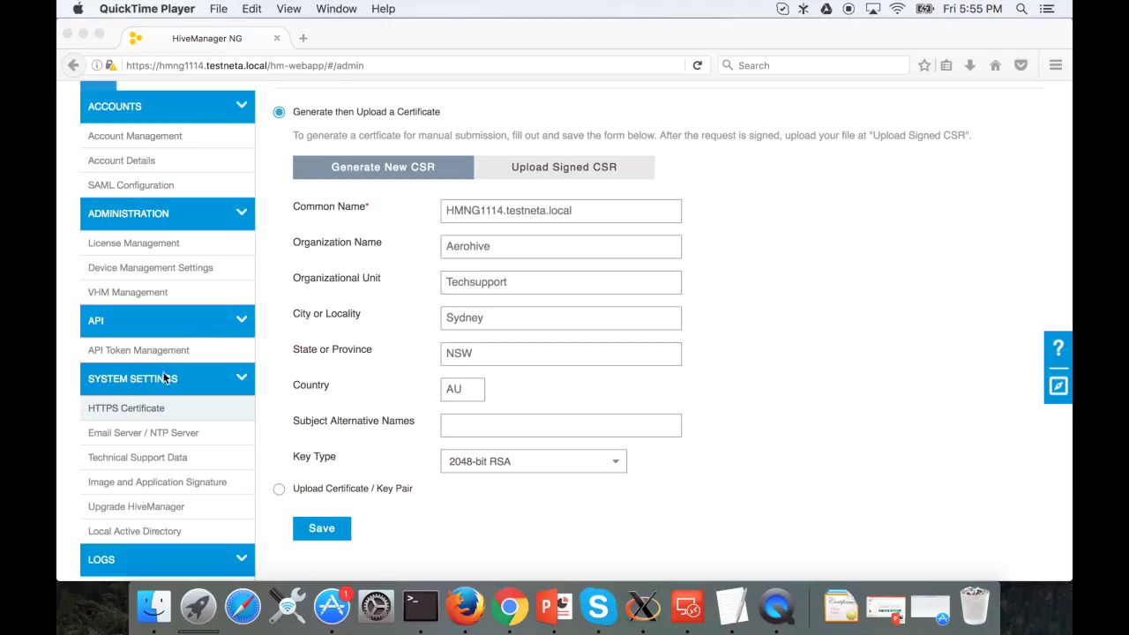
Step: Choose TO-HMNG-TEST5-certnew.cer from the TEST5-Certs folder as the signed CSR to upload
{"action": "left_click", "coordinate": [548, 169]}
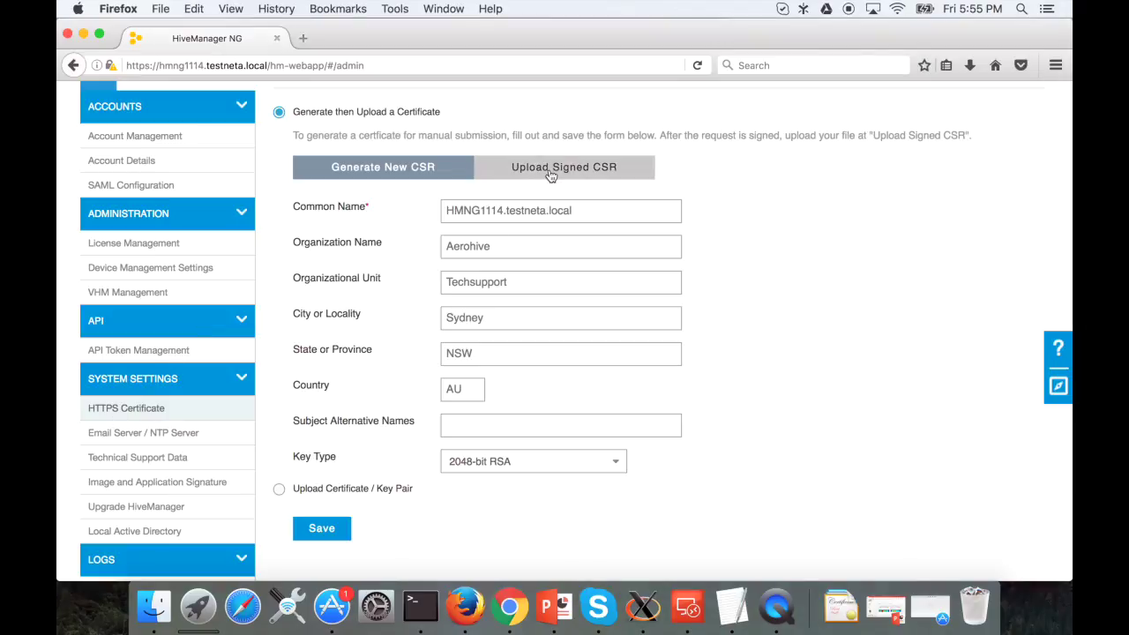
{"action": "left_click", "coordinate": [549, 170]}
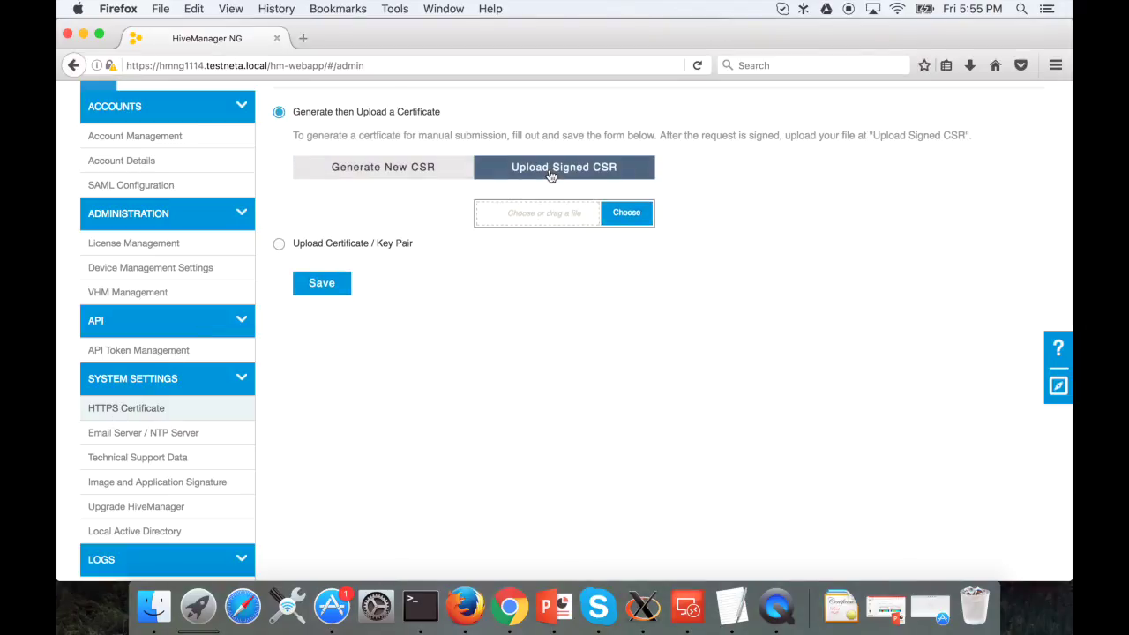
{"action": "left_click", "coordinate": [627, 213]}
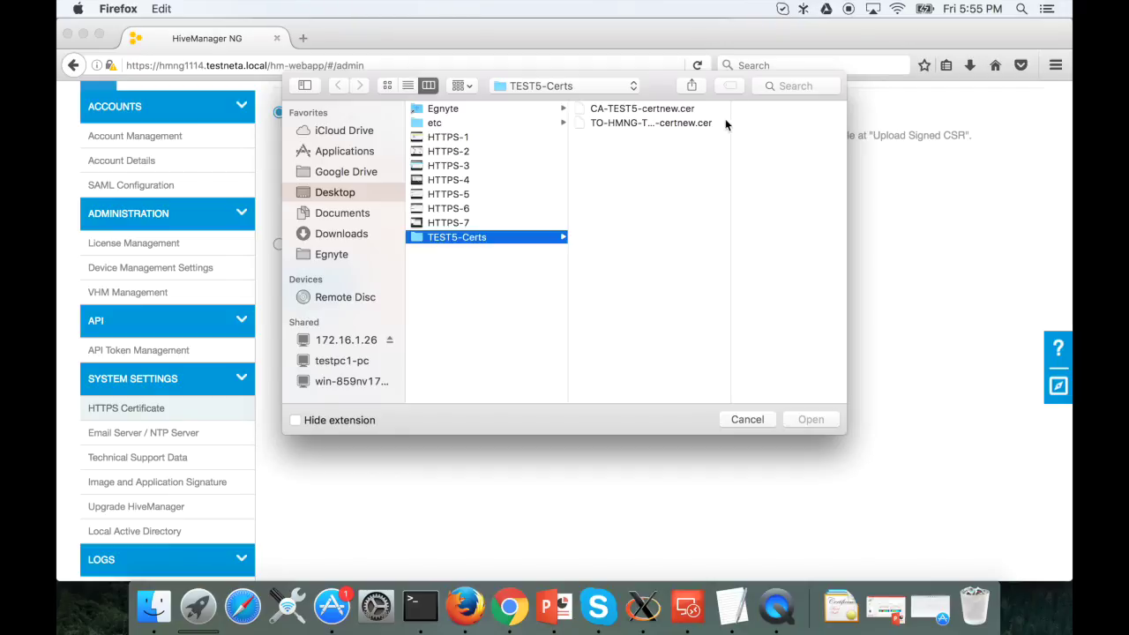
{"action": "left_click", "coordinate": [619, 123]}
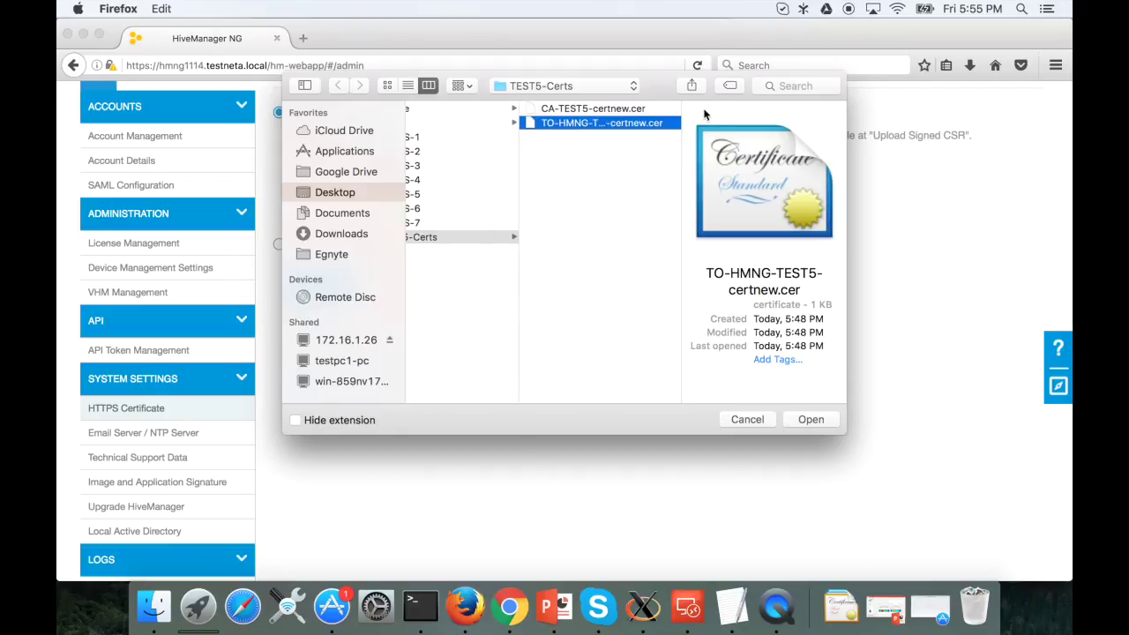
{"action": "double_click", "coordinate": [586, 124]}
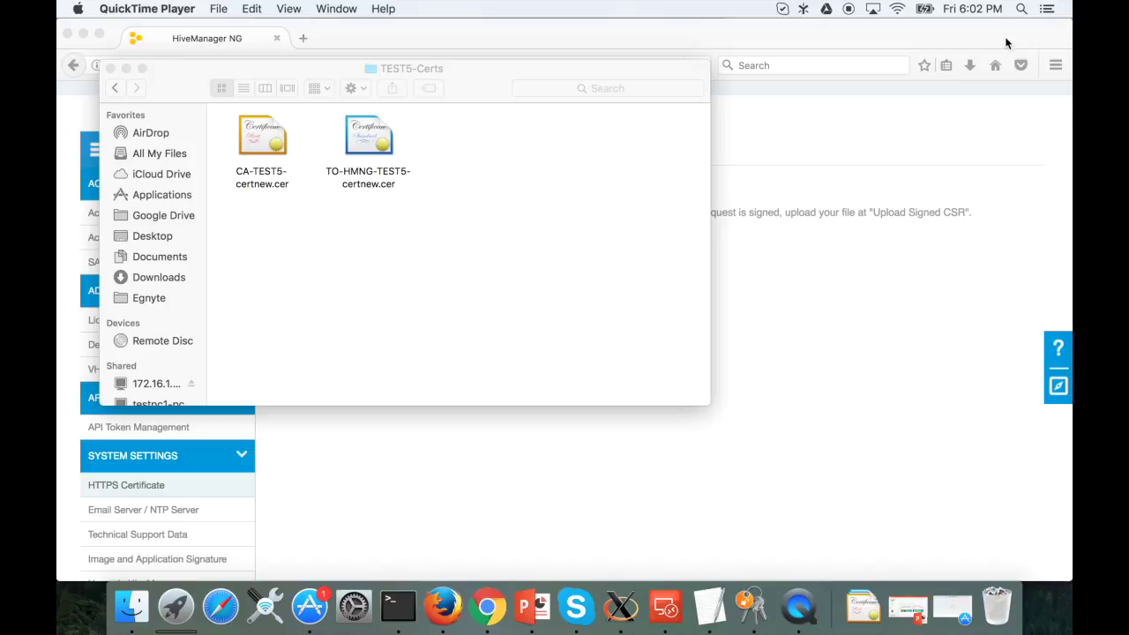
Step: Launch Keychain Access through Spotlight and select the login keychain
{"action": "left_click", "coordinate": [1020, 9]}
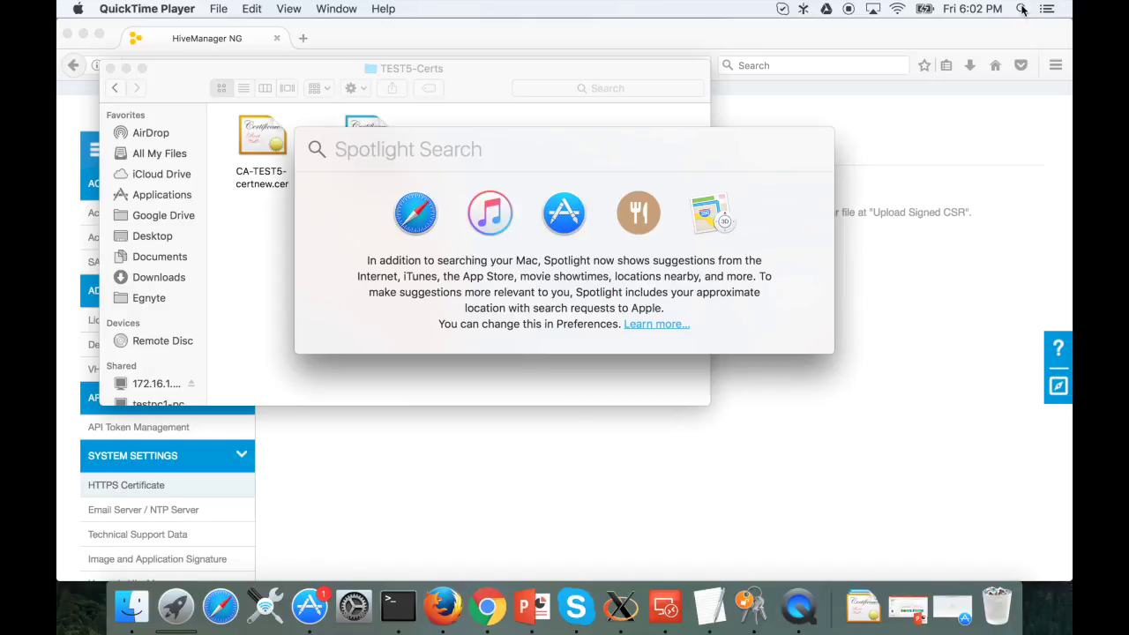
{"action": "type", "text": "key"}
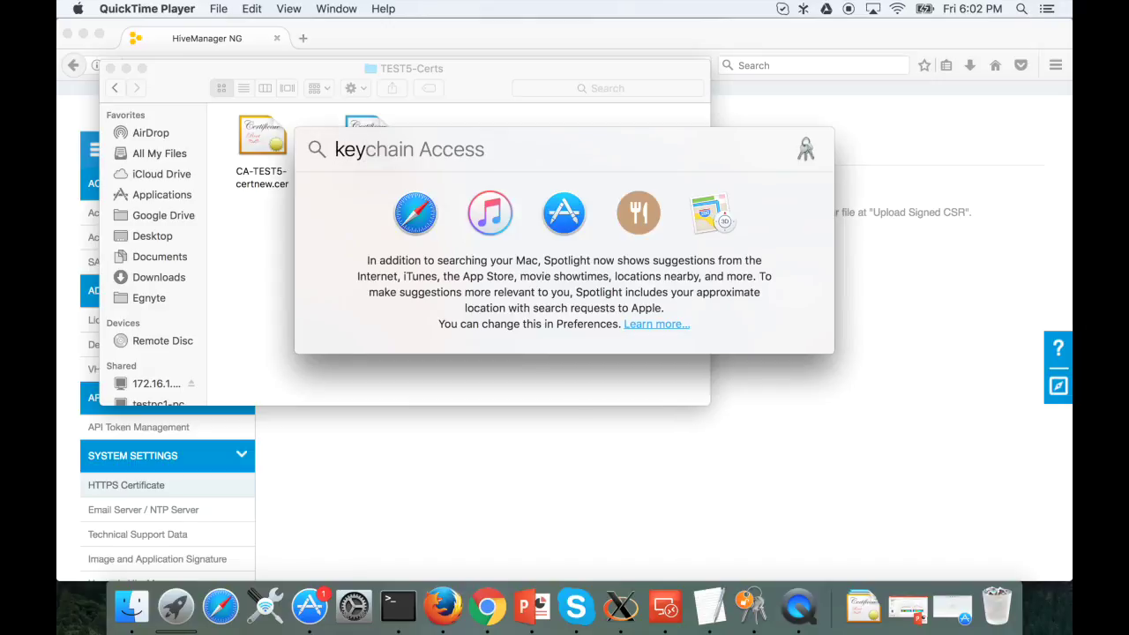
{"action": "key", "text": "Return"}
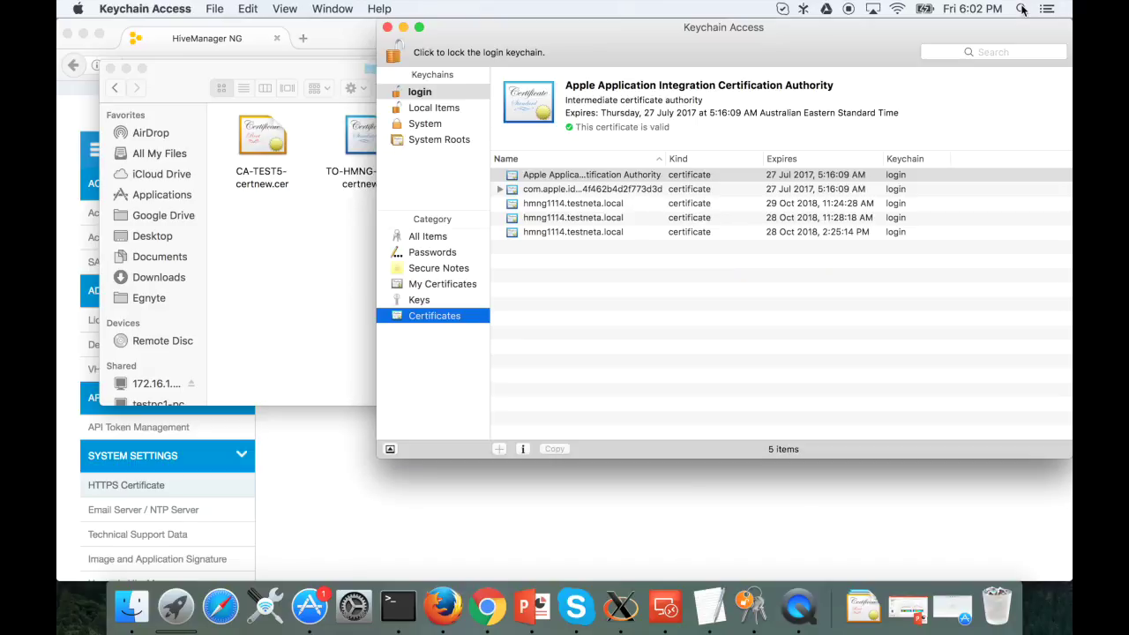
{"action": "left_click", "coordinate": [430, 97]}
Step: Import CA-TEST5-certnew.cer into login and open the trainingneta CA certificate's details
{"action": "left_click", "coordinate": [248, 9]}
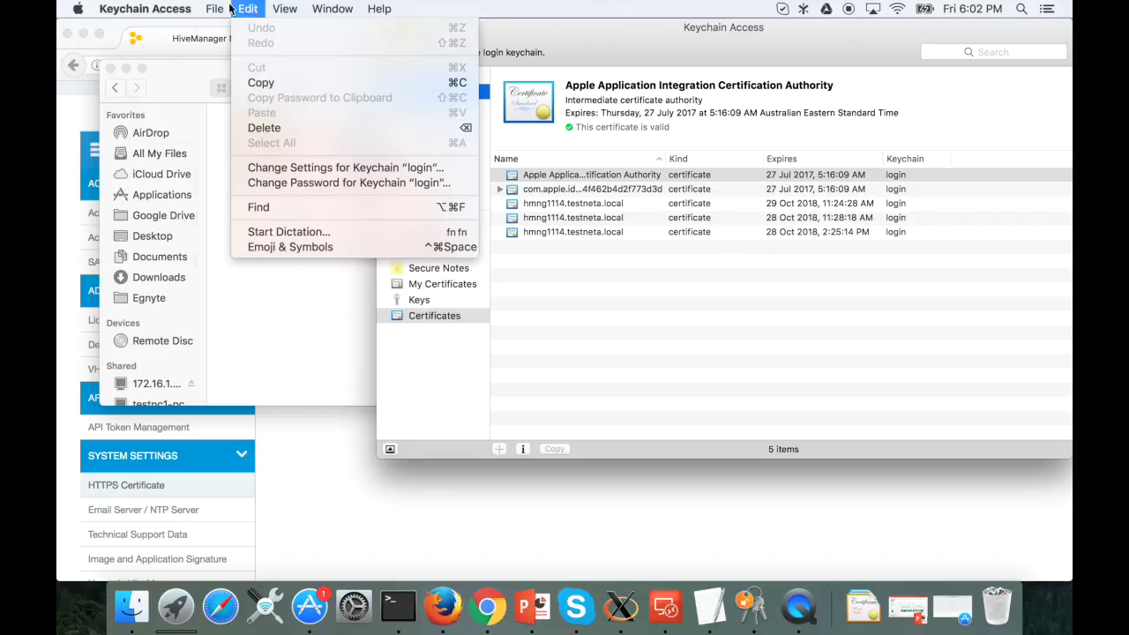
{"action": "left_click", "coordinate": [253, 98]}
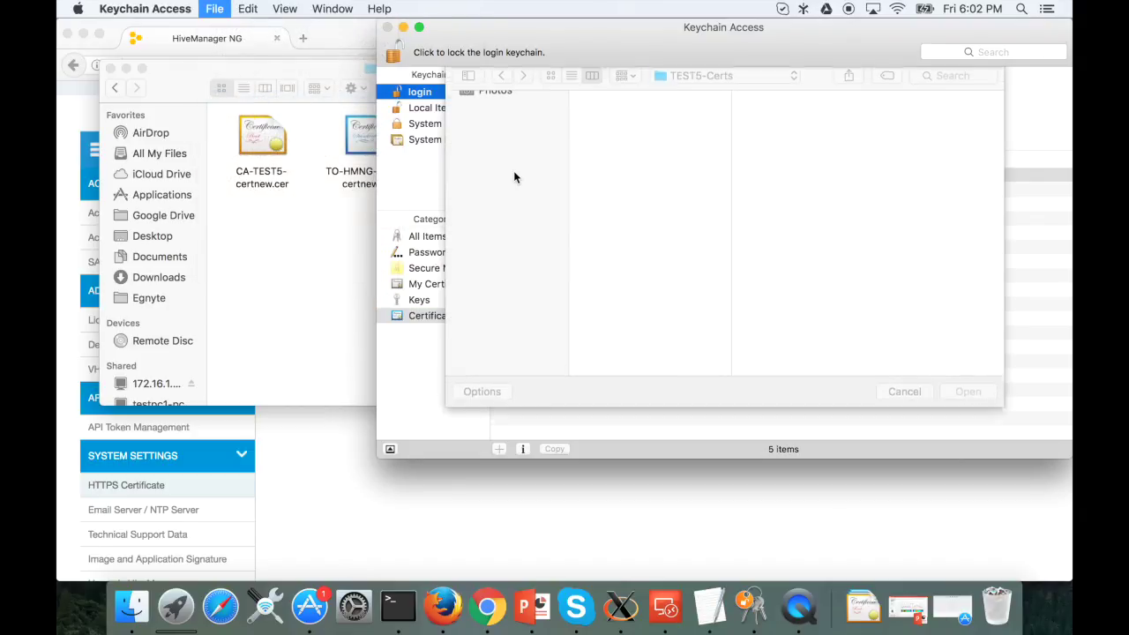
{"action": "left_click", "coordinate": [607, 107]}
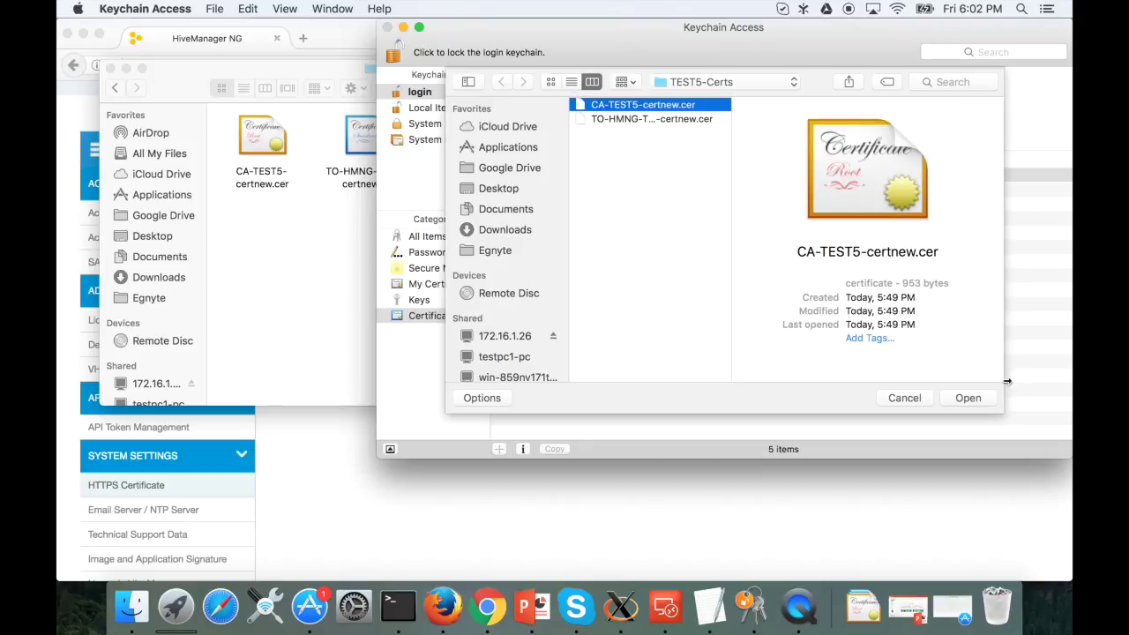
{"action": "left_click", "coordinate": [976, 398]}
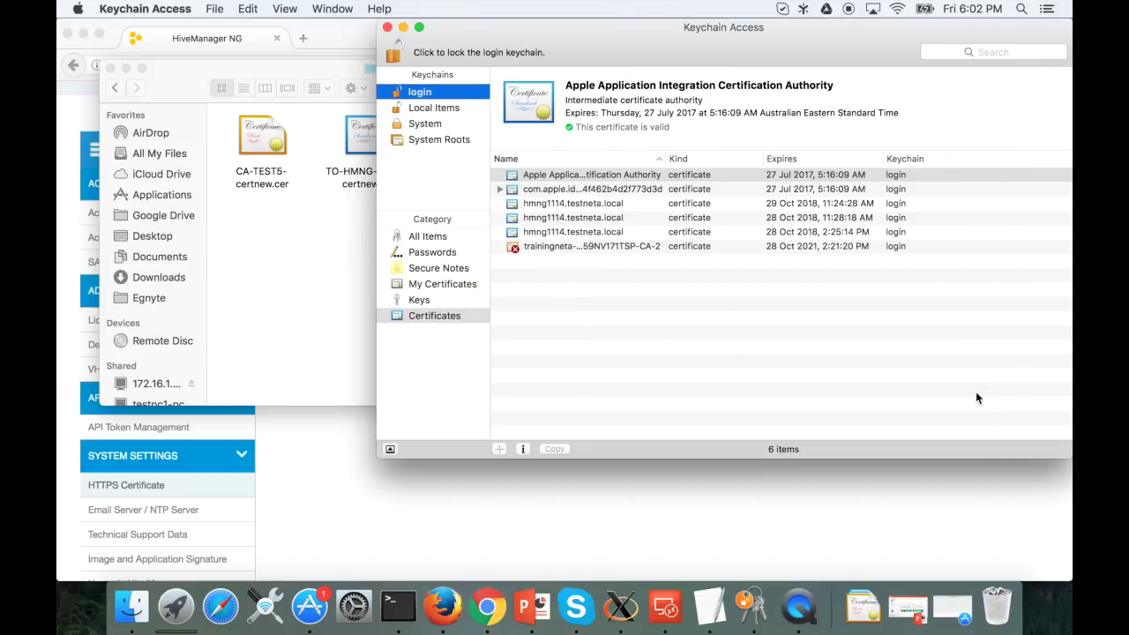
{"action": "left_click", "coordinate": [412, 316]}
{"action": "left_click", "coordinate": [569, 250]}
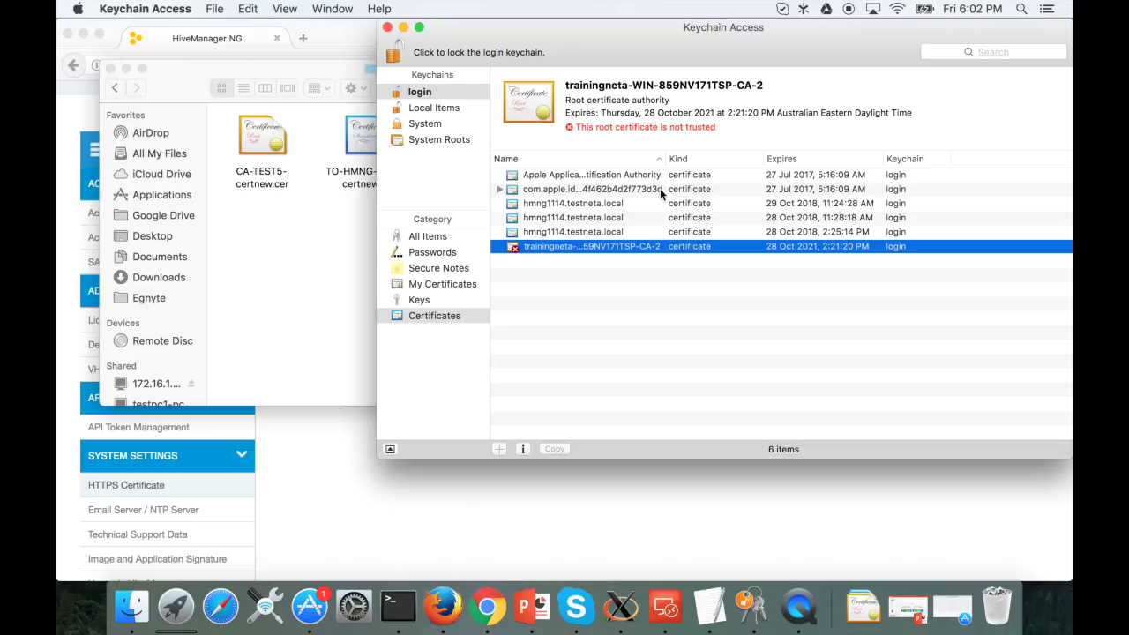
{"action": "double_click", "coordinate": [563, 248]}
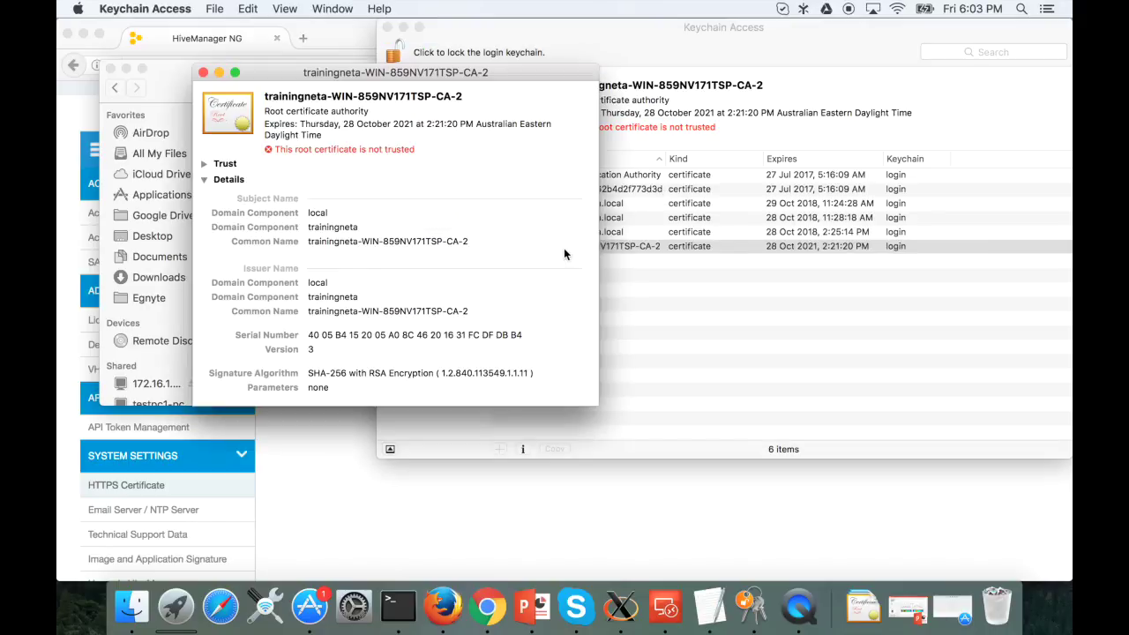
Step: Set the trainingneta CA's SSL trust to Always Trust, then recheck it in the certificates list
{"action": "left_click", "coordinate": [204, 164]}
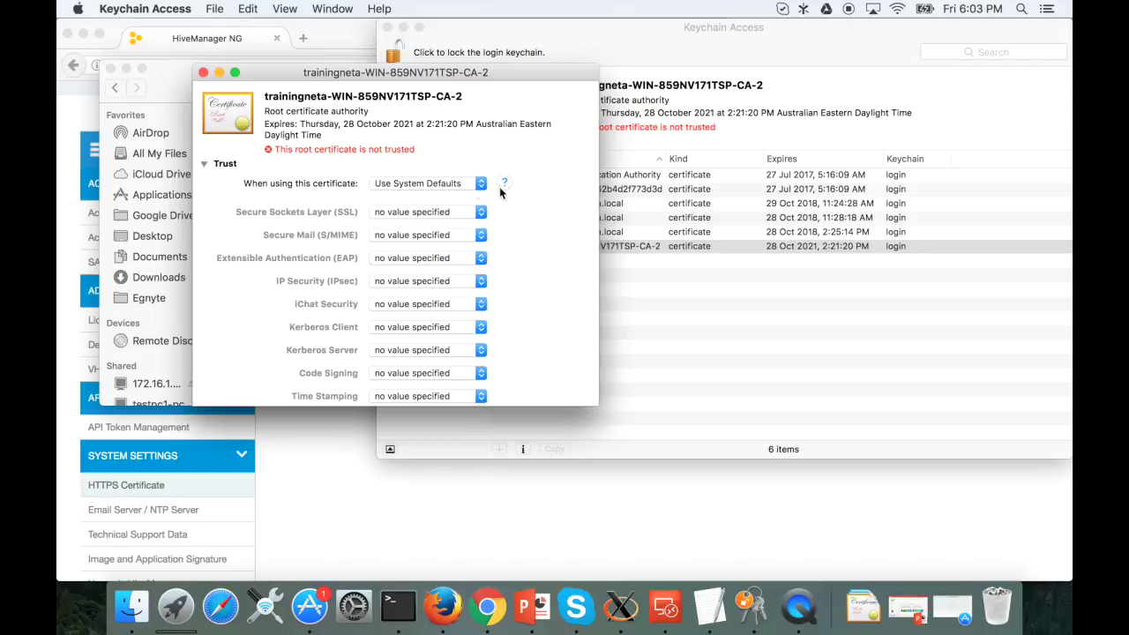
{"action": "left_click", "coordinate": [396, 214]}
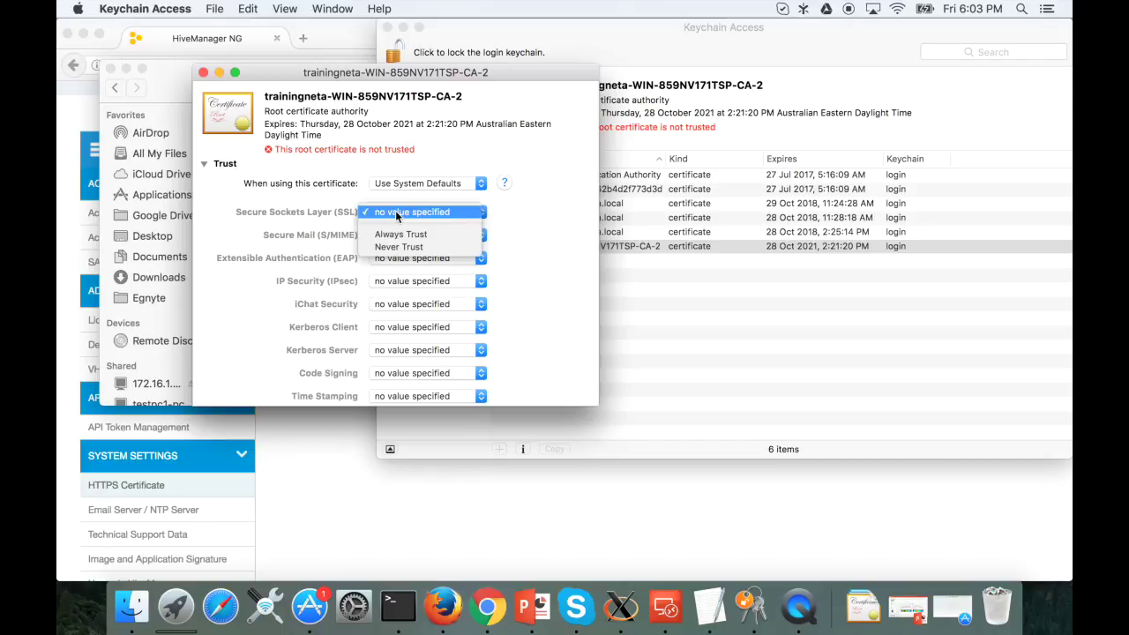
{"action": "left_click", "coordinate": [395, 236]}
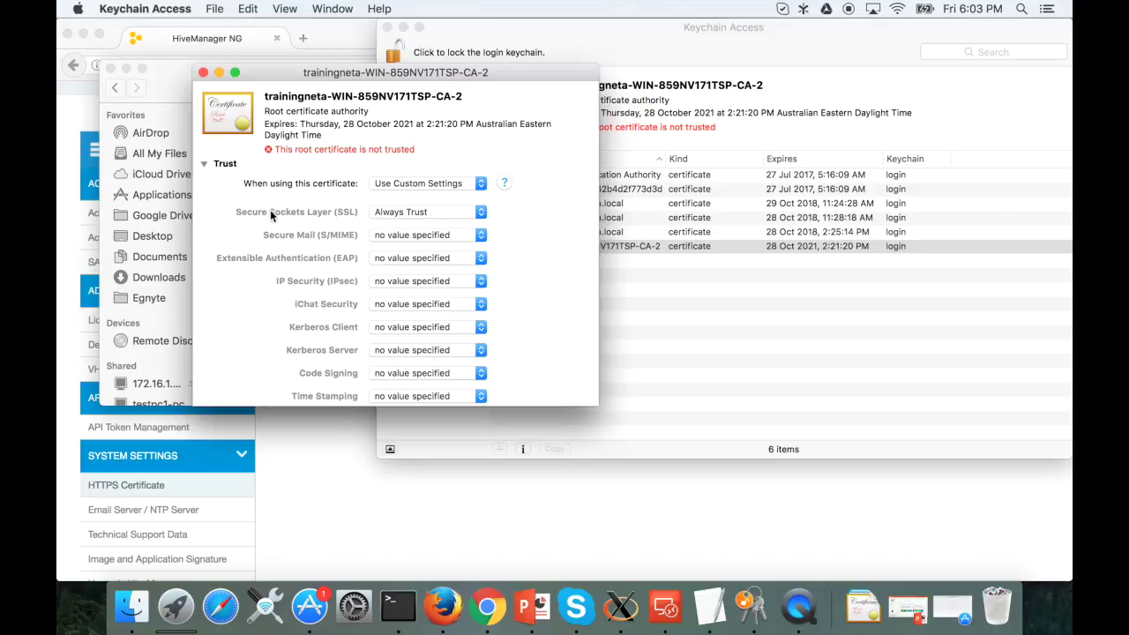
{"action": "left_click", "coordinate": [203, 72]}
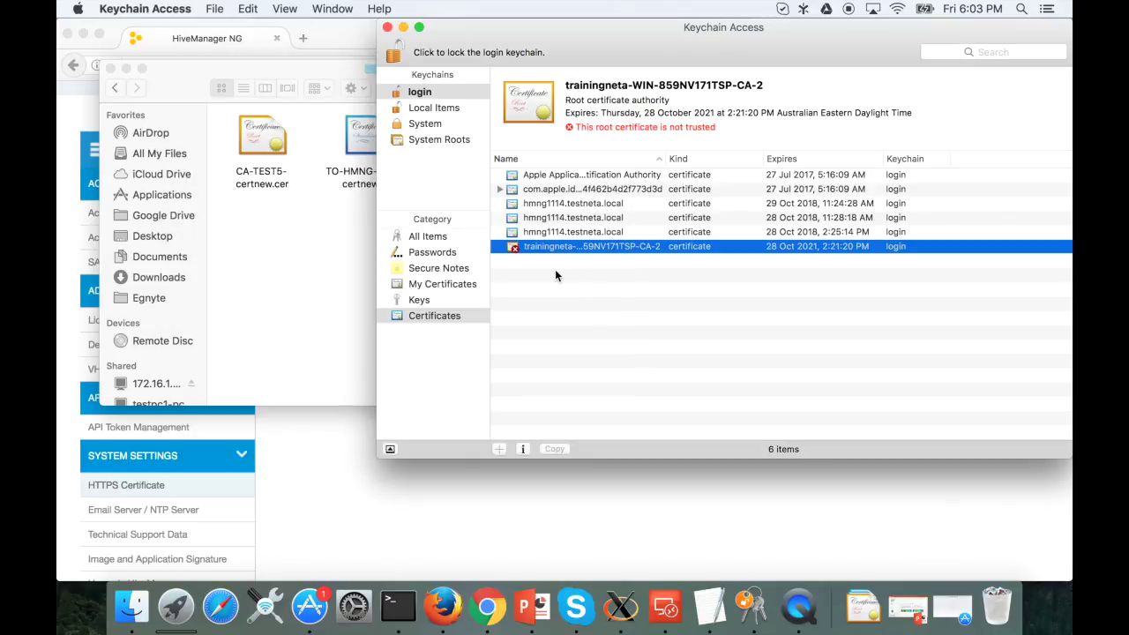
{"action": "left_click", "coordinate": [420, 301]}
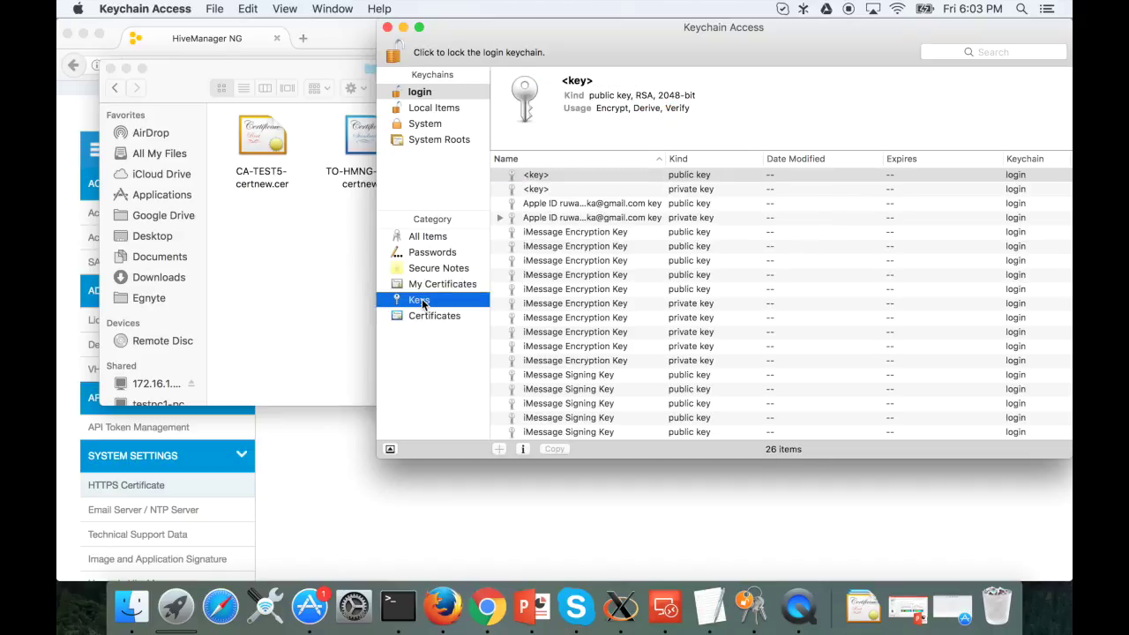
{"action": "left_click", "coordinate": [422, 315]}
{"action": "left_click", "coordinate": [534, 247]}
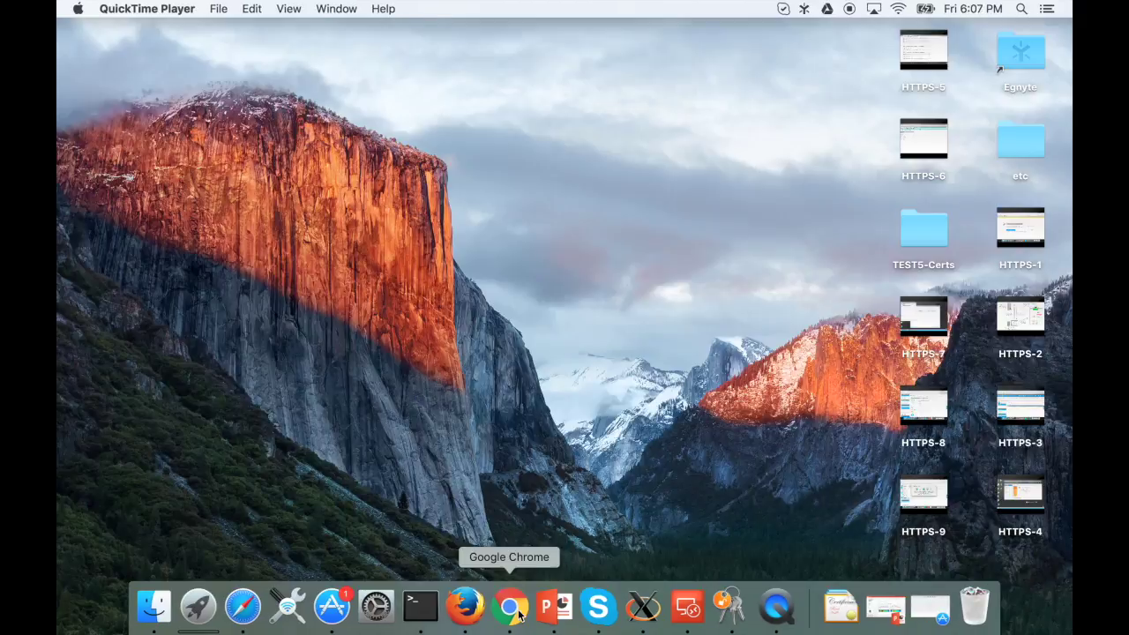
Step: Load hmng1114.testneta.local in Chrome and view its connection security details
{"action": "left_click", "coordinate": [511, 609]}
{"action": "type", "text": "https://hmng1114.testneta.local"}
{"action": "key", "text": "Return"}
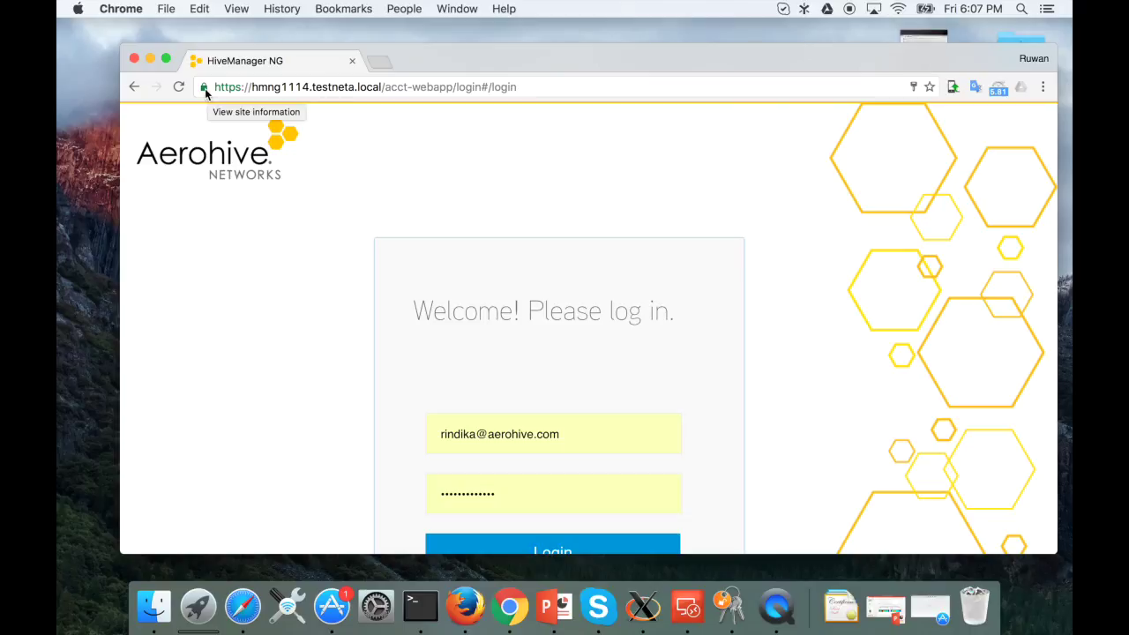
{"action": "left_click", "coordinate": [208, 88]}
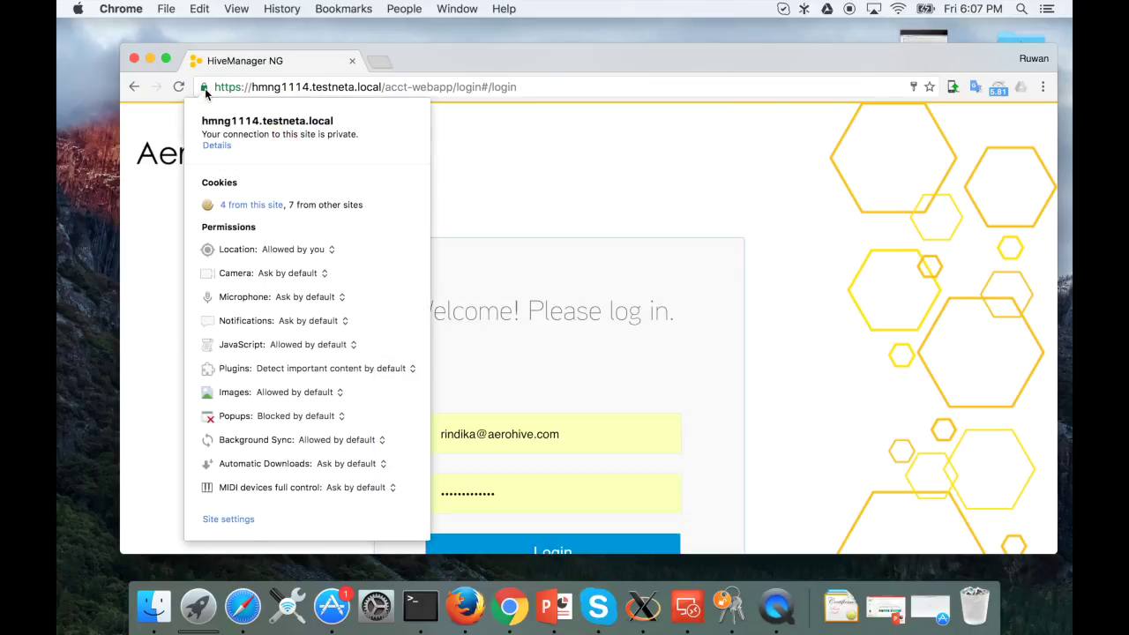
{"action": "left_click", "coordinate": [217, 144]}
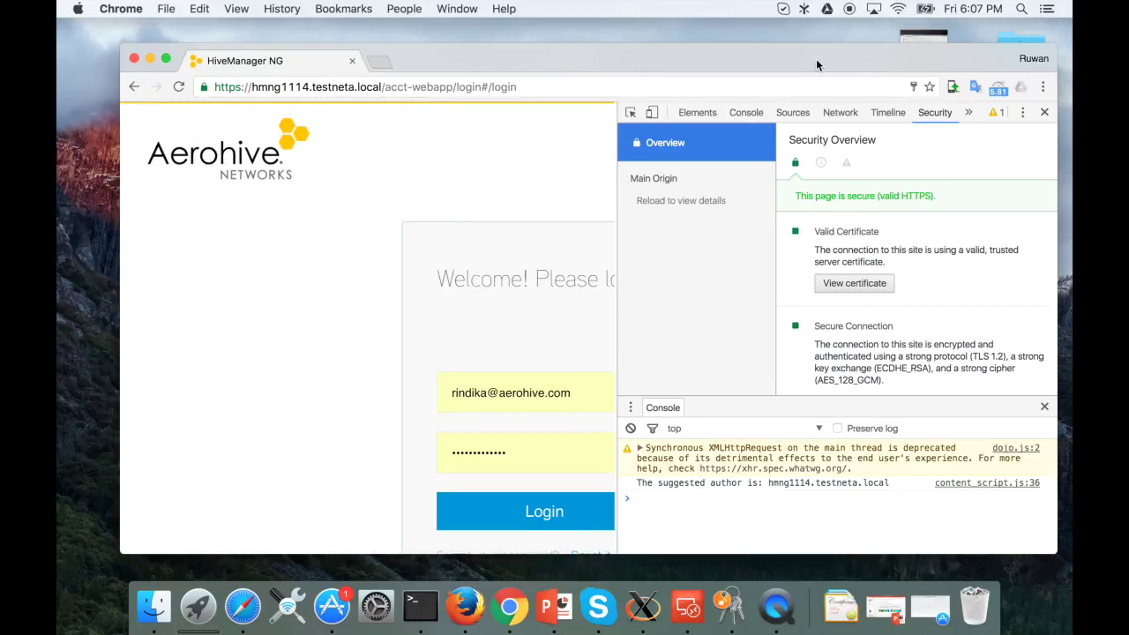
{"action": "left_click_drag", "start_coordinate": [816, 58], "coordinate": [788, 35]}
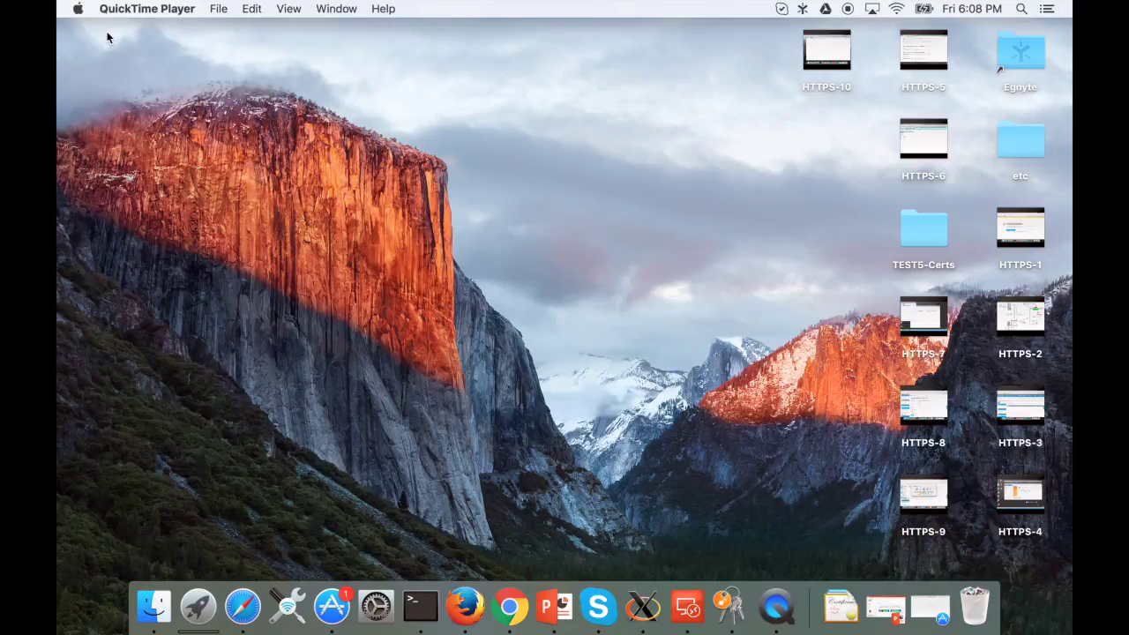
Step: In Safari, view the HMNG1114.testneta.local certificate chain from the trainingneta CA, then close Safari
{"action": "left_click", "coordinate": [252, 610]}
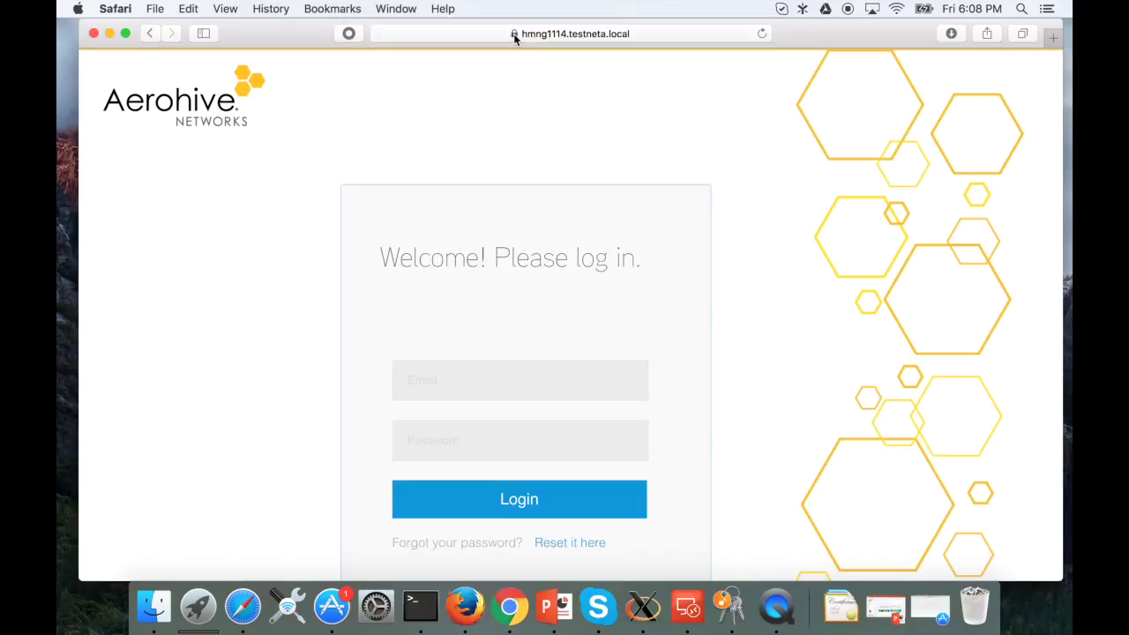
{"action": "left_click", "coordinate": [514, 34]}
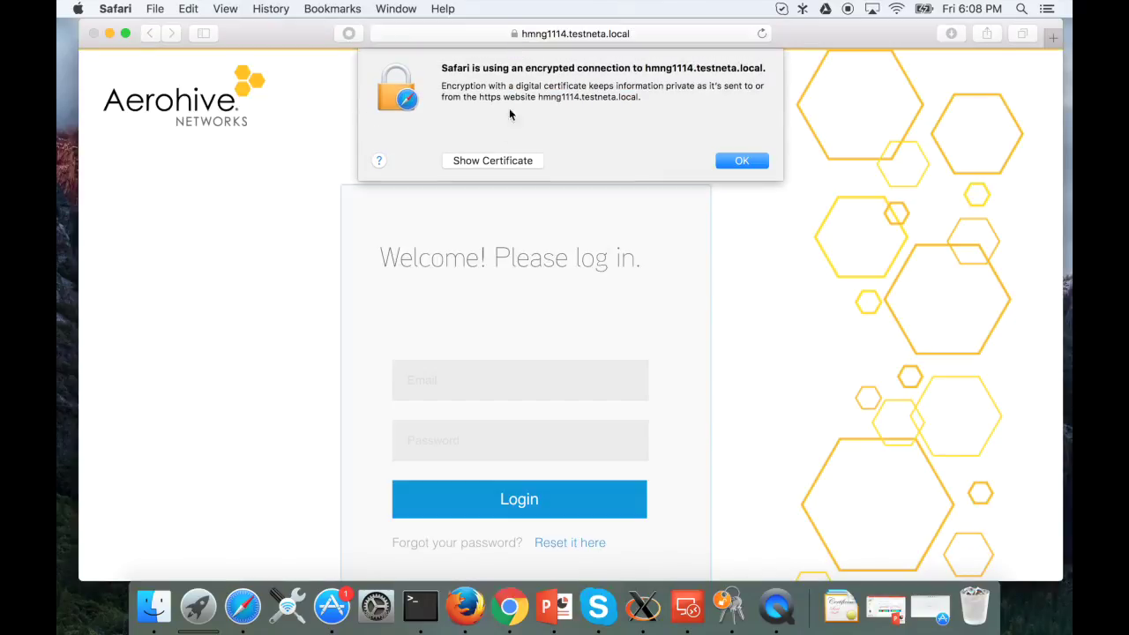
{"action": "left_click", "coordinate": [481, 164]}
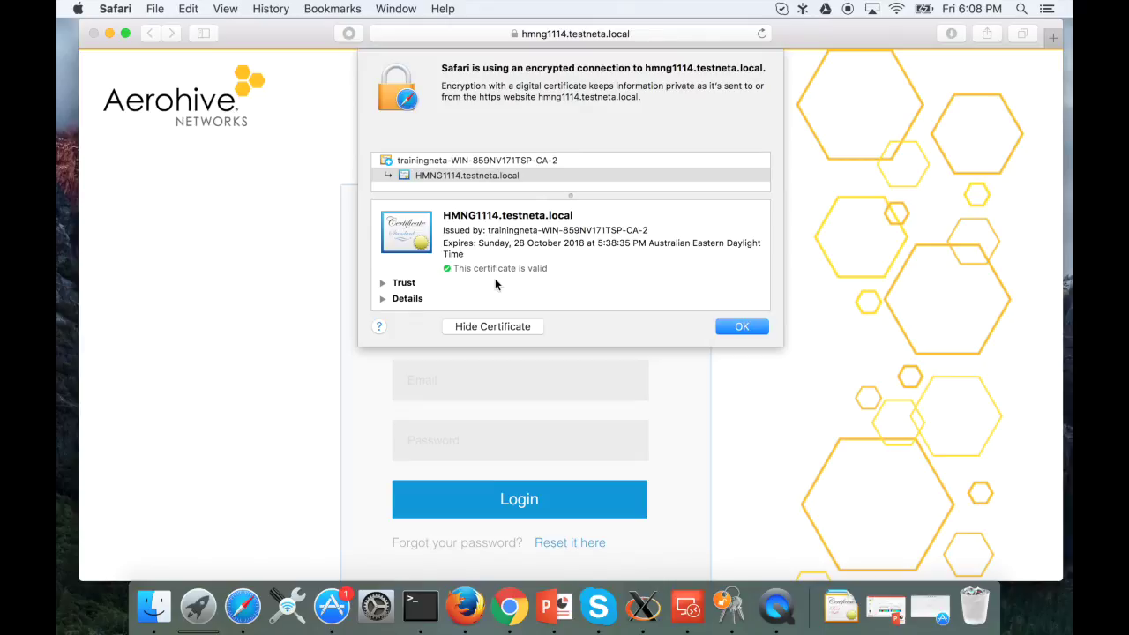
{"action": "left_click", "coordinate": [746, 326]}
{"action": "left_click", "coordinate": [95, 33]}
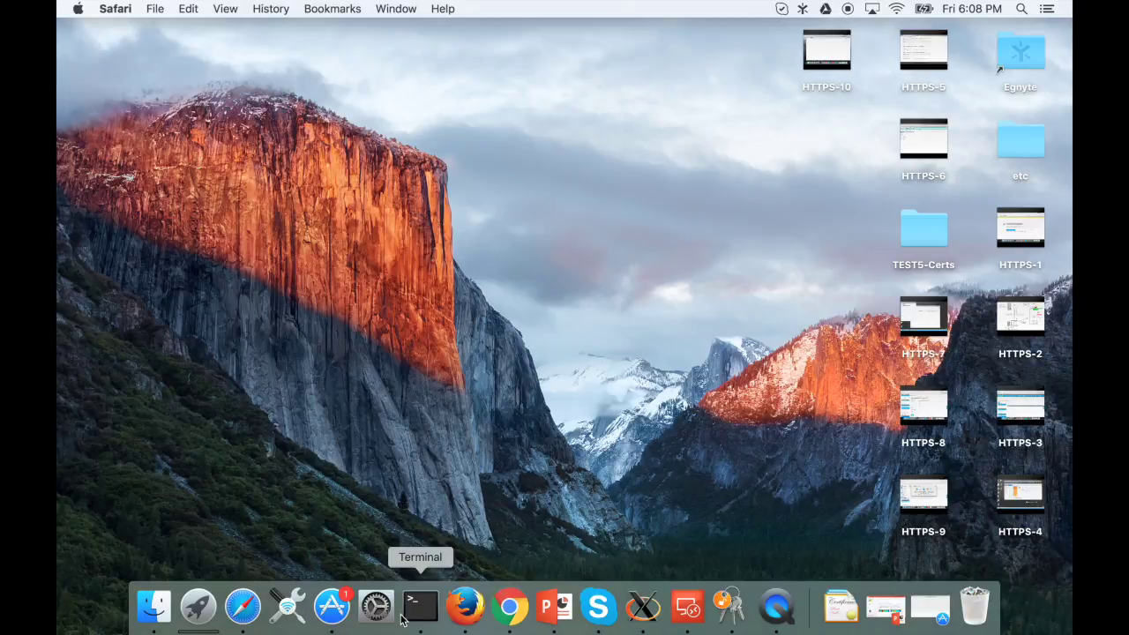
Step: Launch Firefox and open the Authorities list under Advanced > Certificates preferences
{"action": "left_click", "coordinate": [196, 609]}
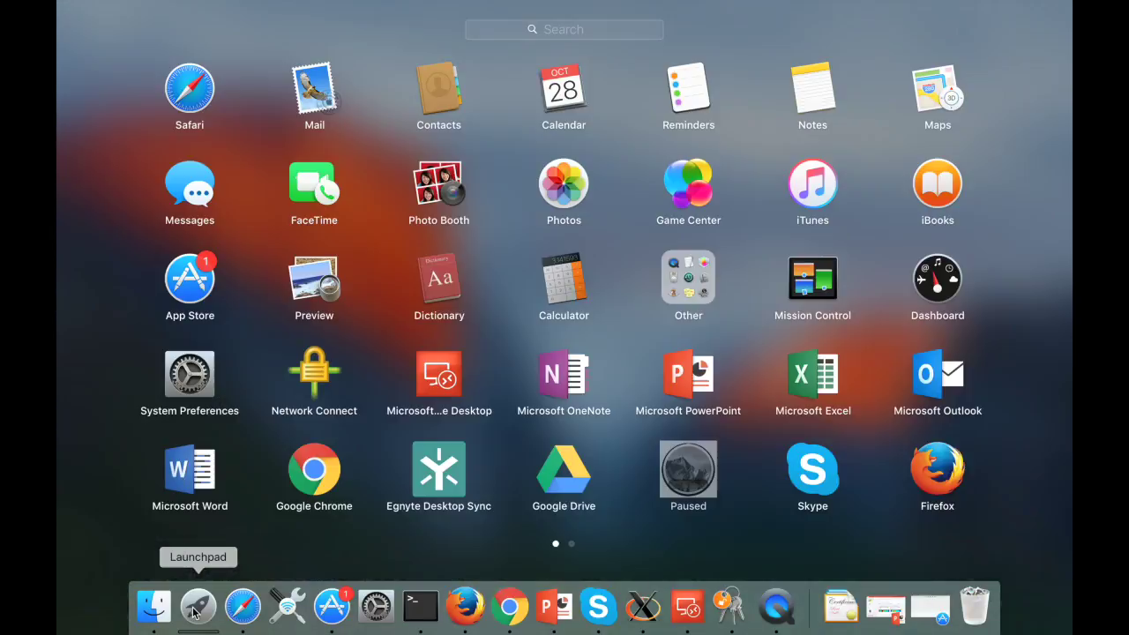
{"action": "left_click", "coordinate": [924, 485]}
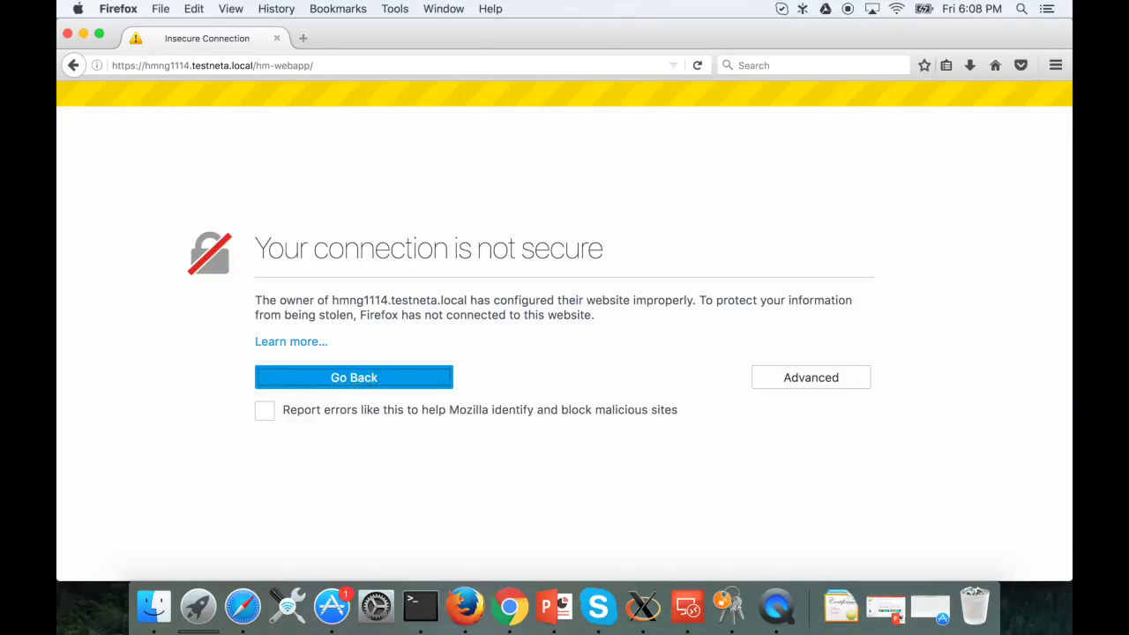
{"action": "triple_click", "coordinate": [447, 259]}
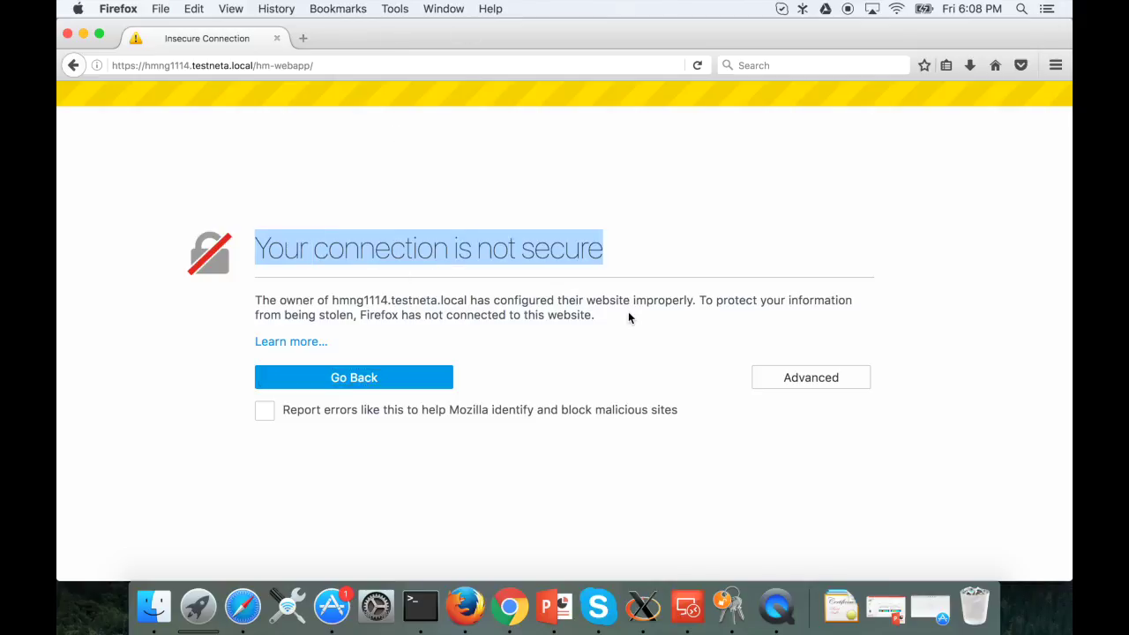
{"action": "left_click", "coordinate": [1055, 67]}
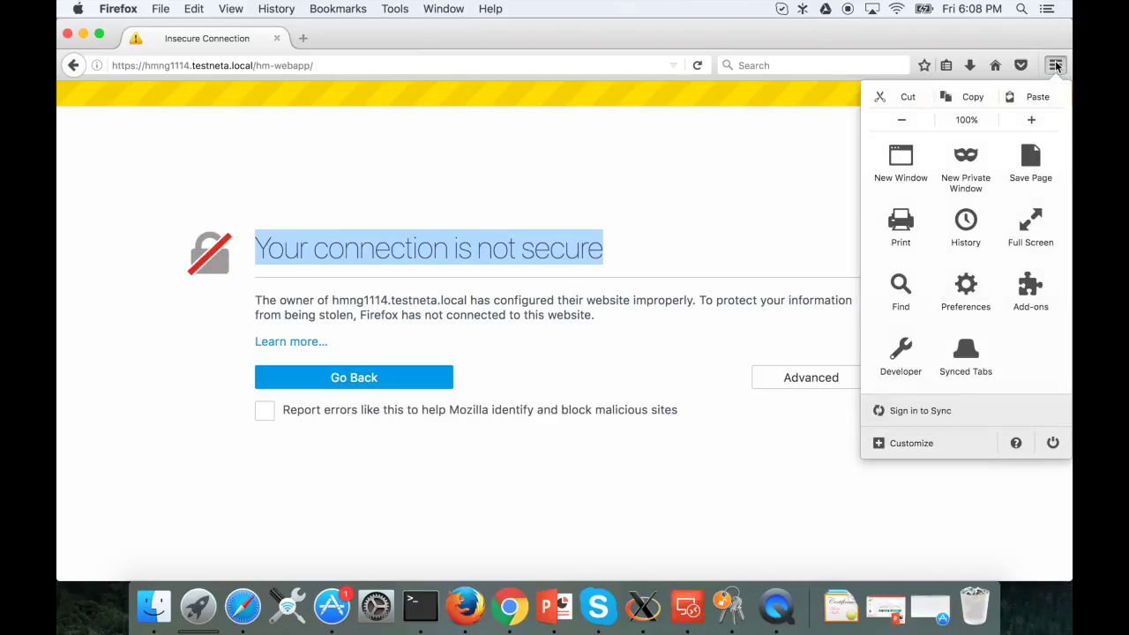
{"action": "left_click", "coordinate": [966, 287]}
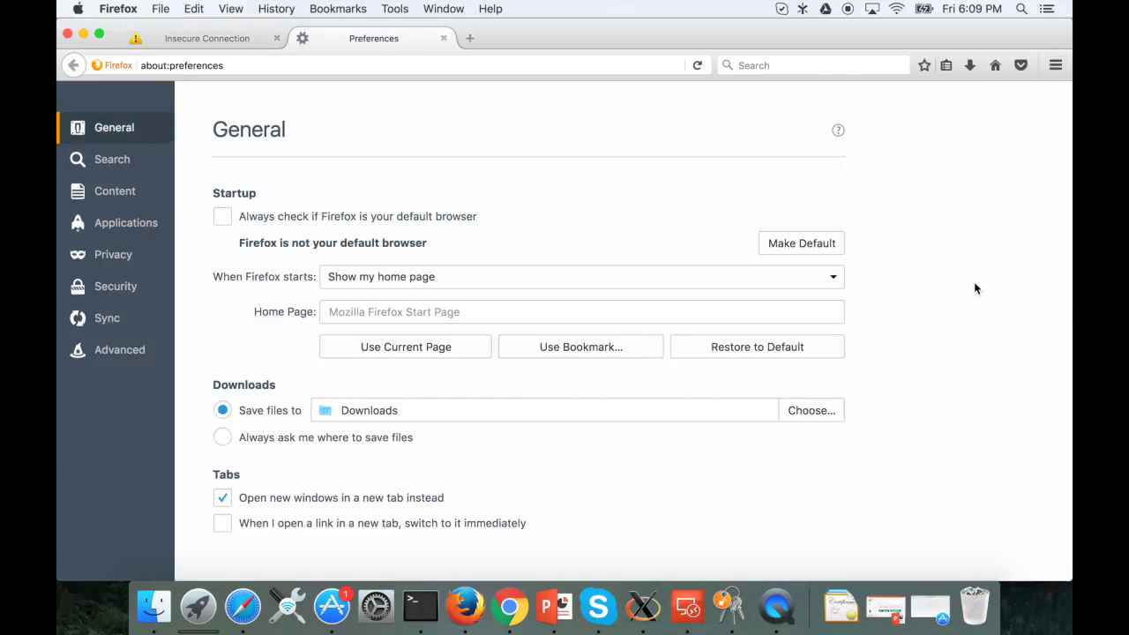
{"action": "left_click", "coordinate": [118, 351]}
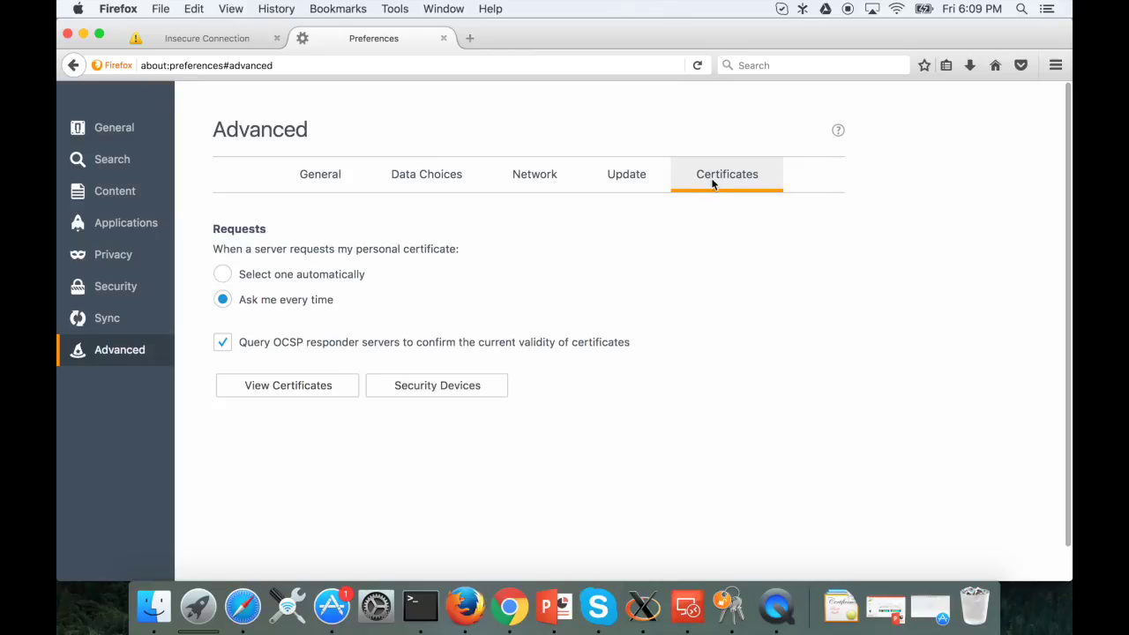
{"action": "left_click", "coordinate": [283, 386]}
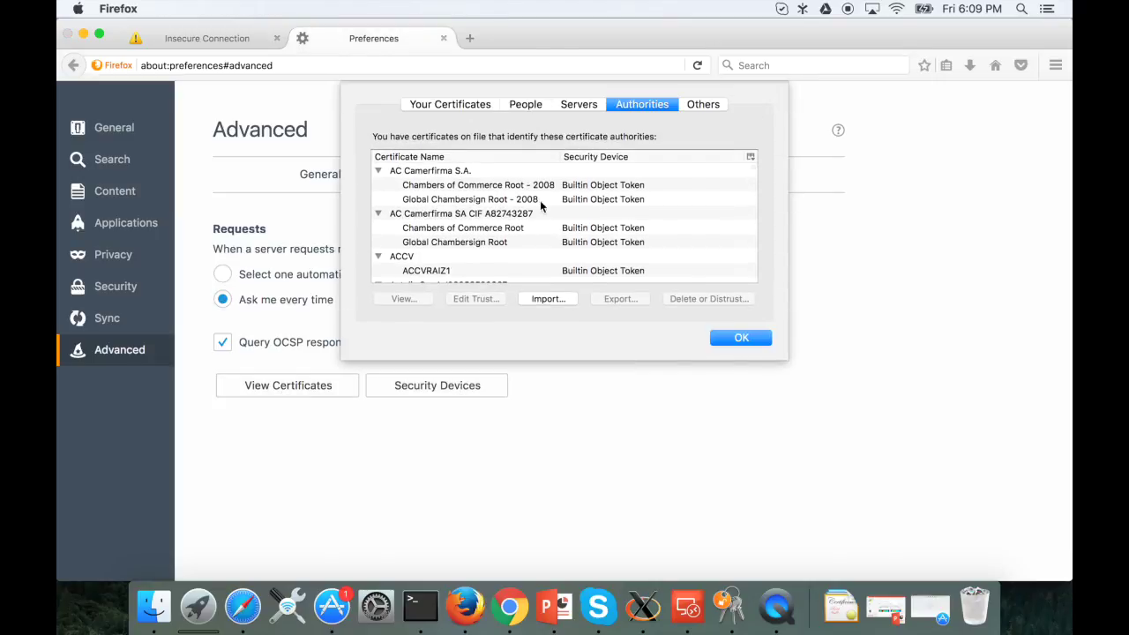
{"action": "scroll", "coordinate": [480, 259], "scroll_direction": "down", "scroll_amount": 5}
{"action": "scroll", "coordinate": [480, 260], "scroll_direction": "up", "scroll_amount": 5}
Step: Import CA-TEST5-certnew.cer as an authority trusted to identify websites
{"action": "left_click", "coordinate": [536, 303]}
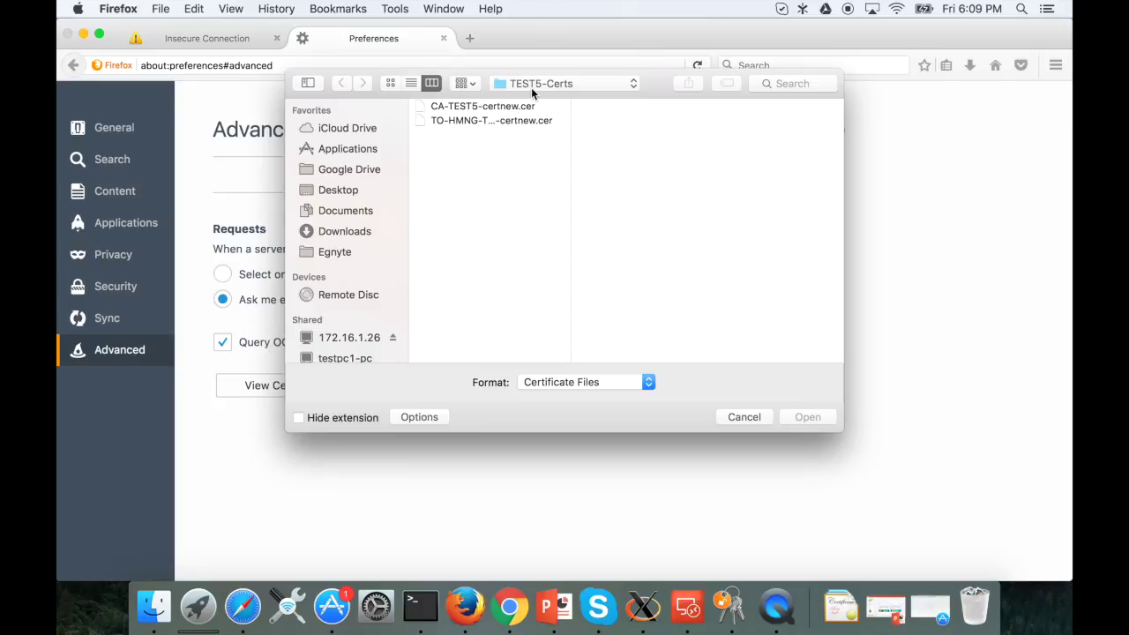
{"action": "left_click", "coordinate": [450, 110]}
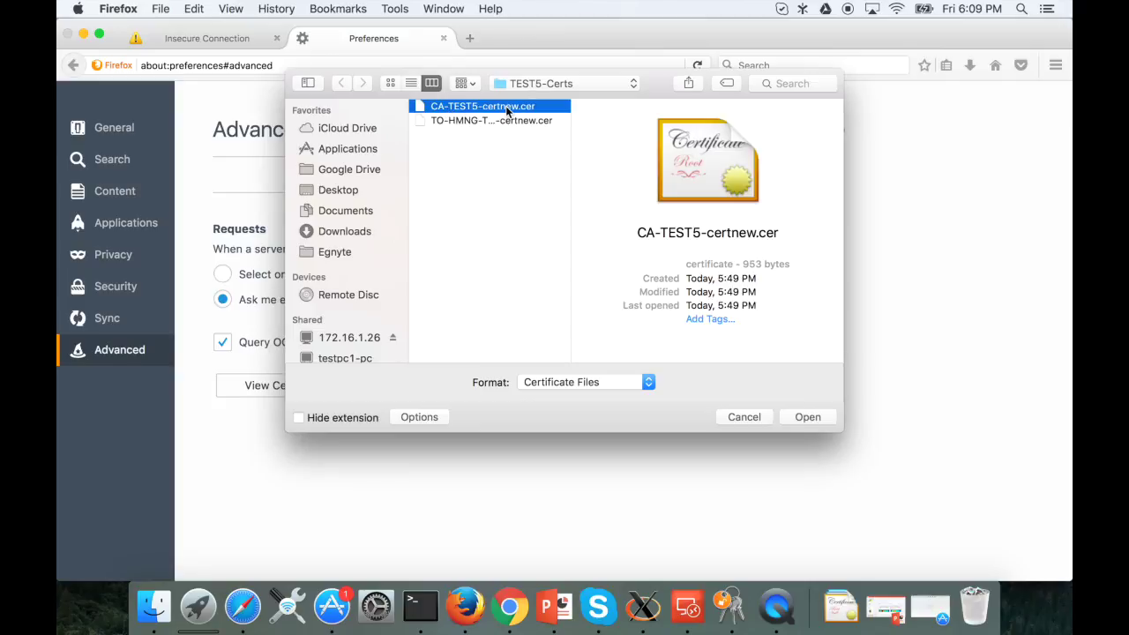
{"action": "left_click", "coordinate": [808, 418]}
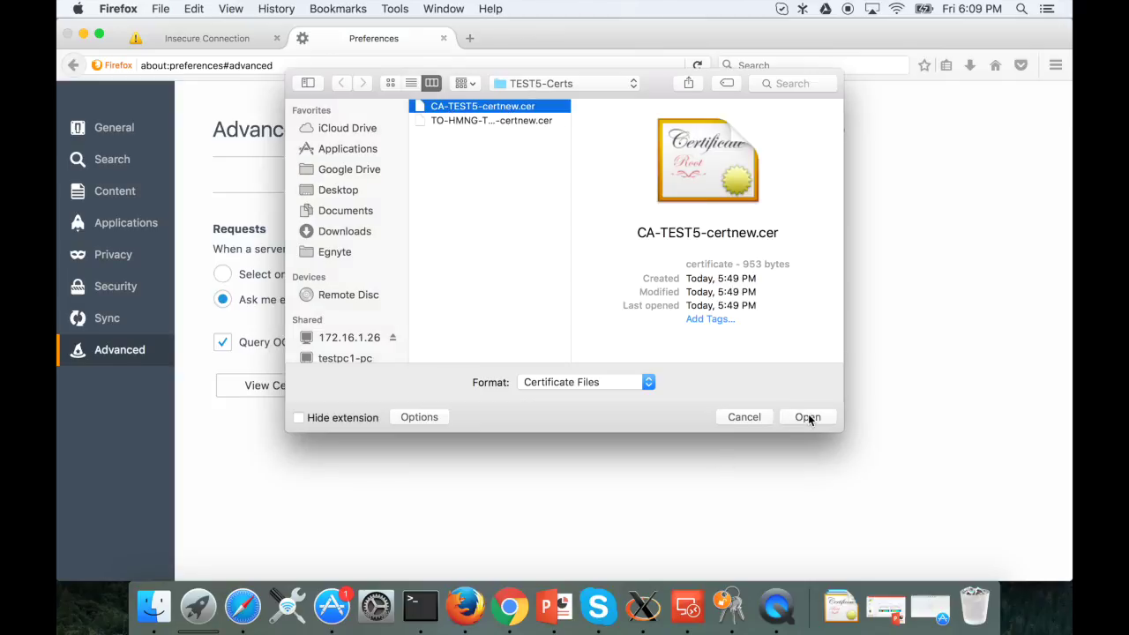
{"action": "left_click", "coordinate": [383, 145]}
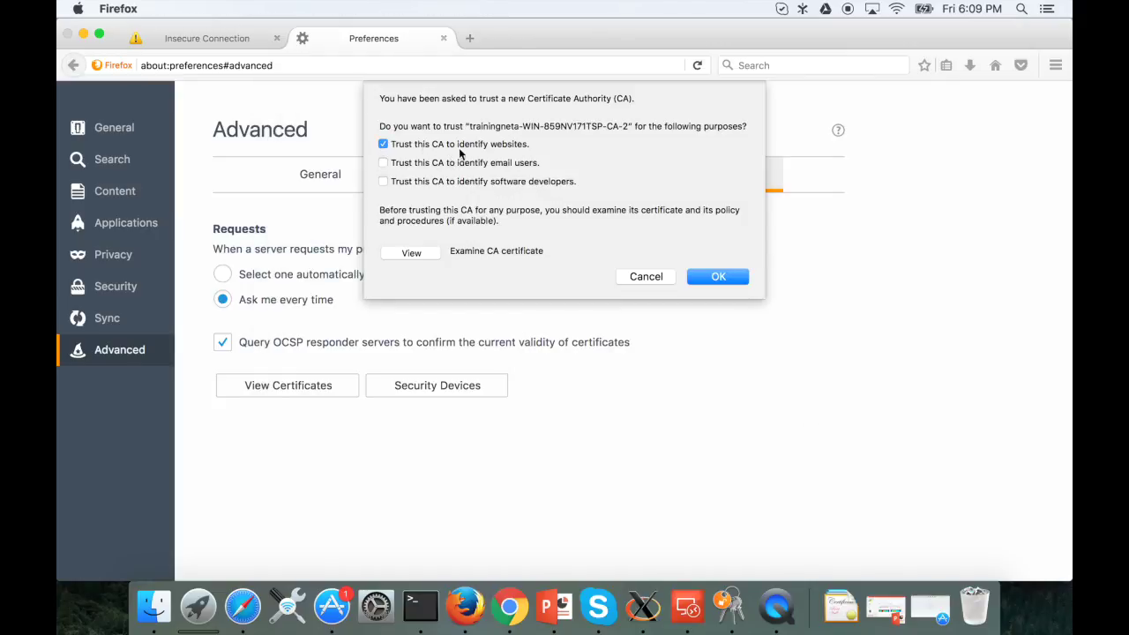
{"action": "left_click", "coordinate": [707, 276]}
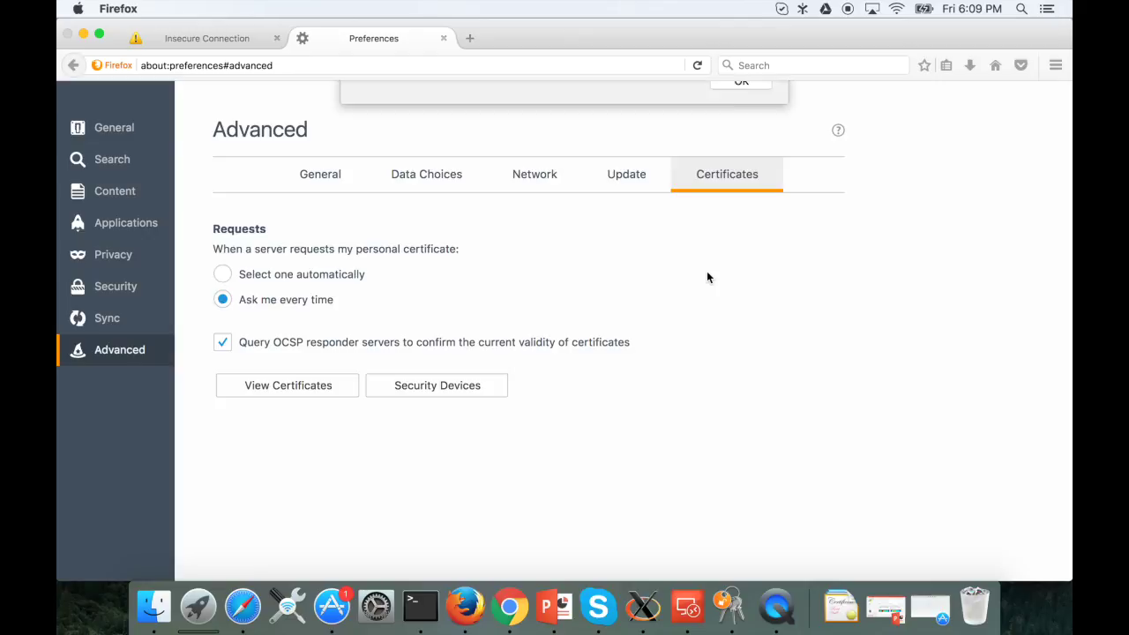
{"action": "left_click", "coordinate": [740, 340]}
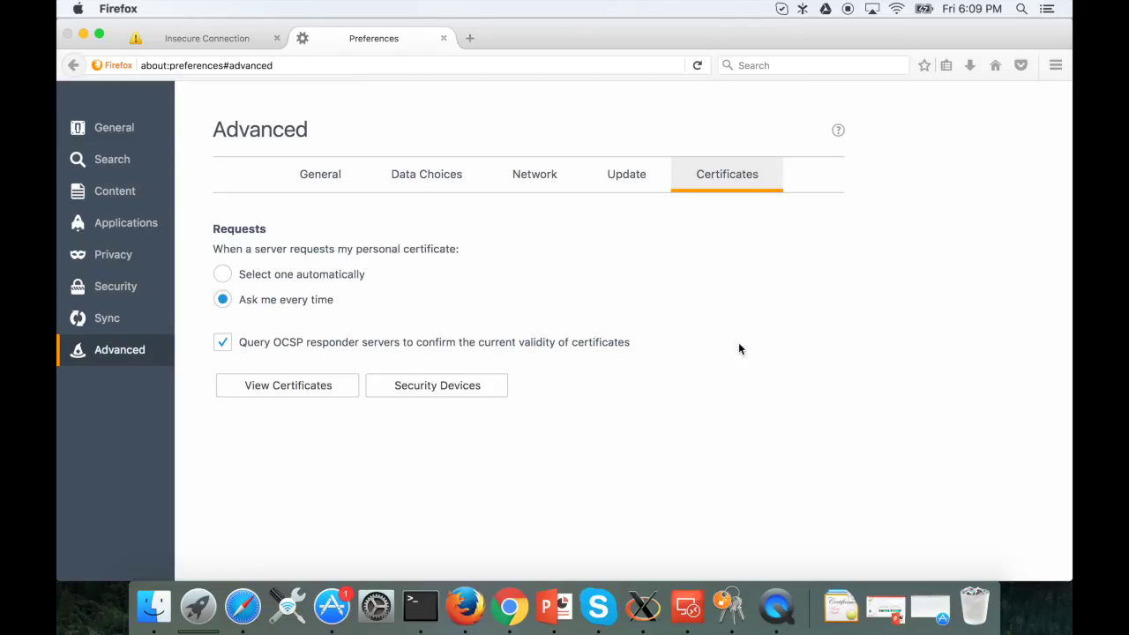
Step: Reload the HiveManager NG page from the Insecure Connection tab and check its secure connection panel
{"action": "left_click", "coordinate": [208, 38]}
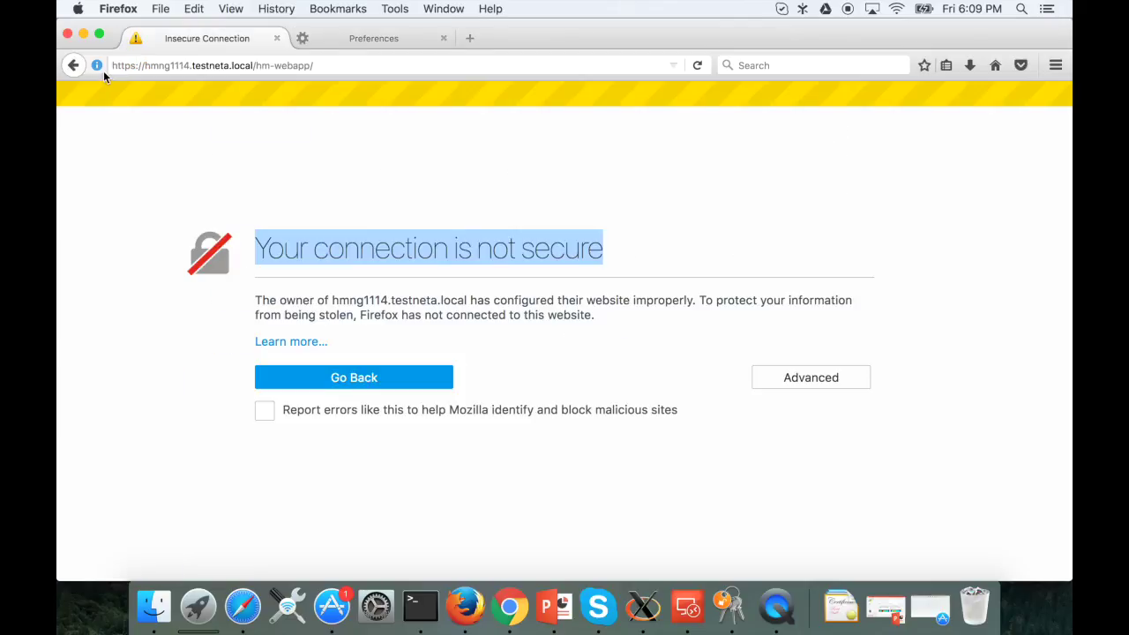
{"action": "left_click", "coordinate": [697, 65]}
{"action": "left_click", "coordinate": [112, 65]}
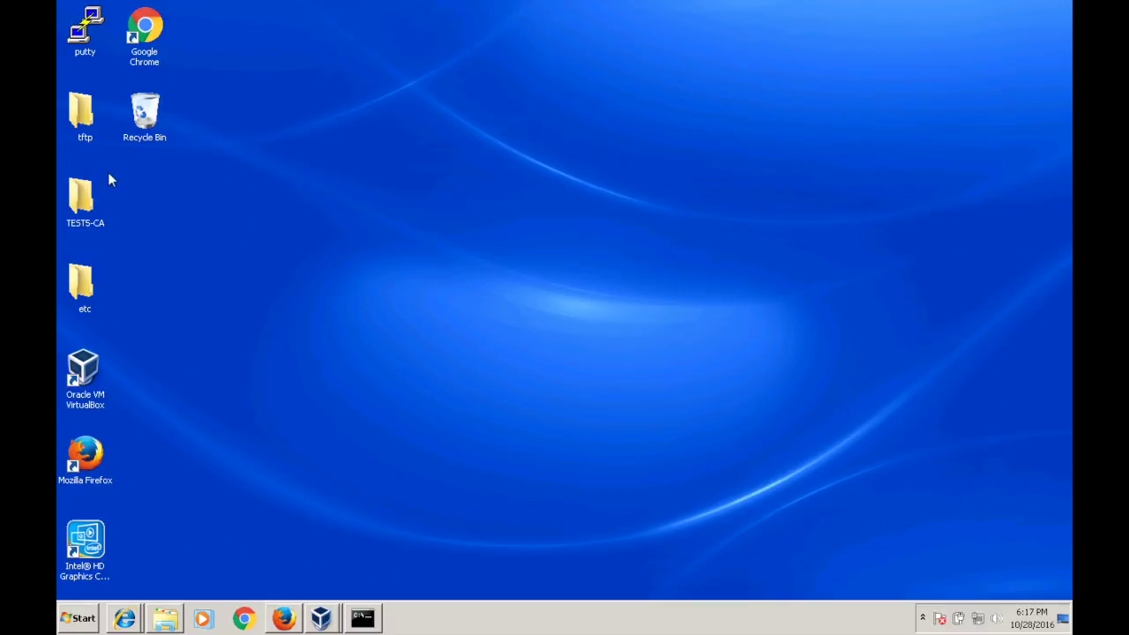
Step: Open CA-TEST5-certnew from the TEST5-CA folder and start the certificate install wizard
{"action": "double_click", "coordinate": [85, 197]}
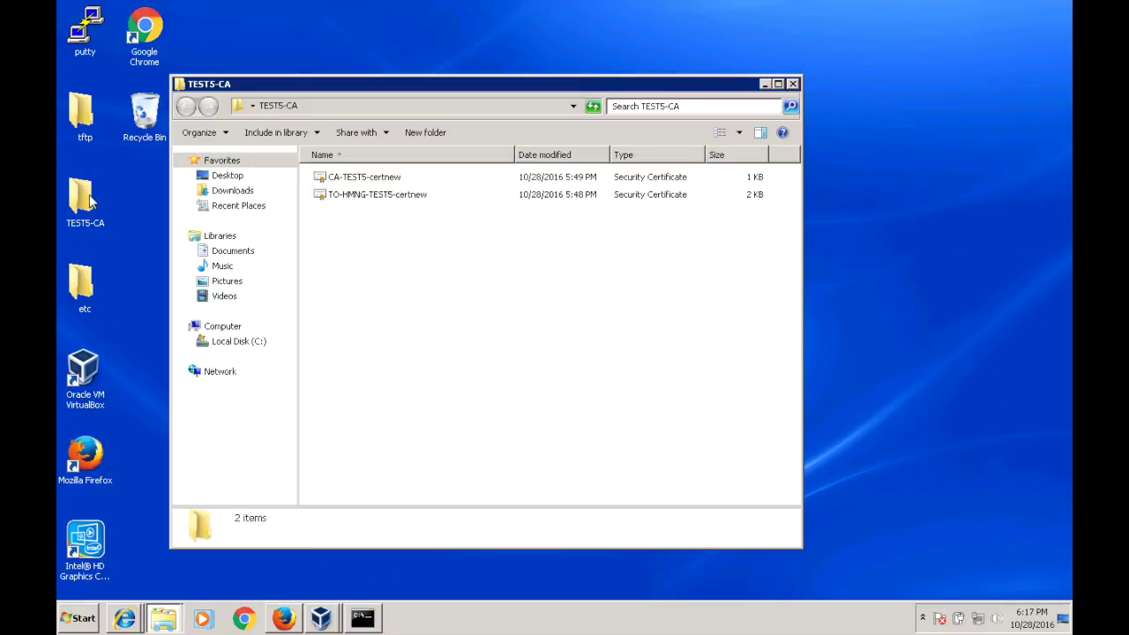
{"action": "left_click", "coordinate": [384, 180]}
{"action": "double_click", "coordinate": [411, 183]}
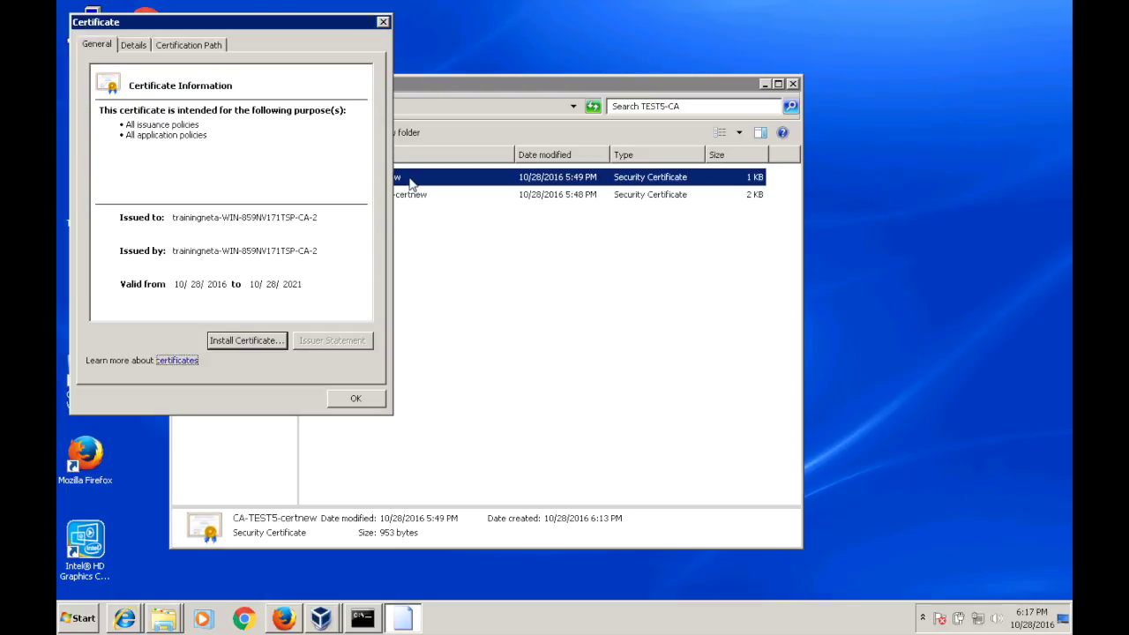
{"action": "left_click", "coordinate": [231, 342]}
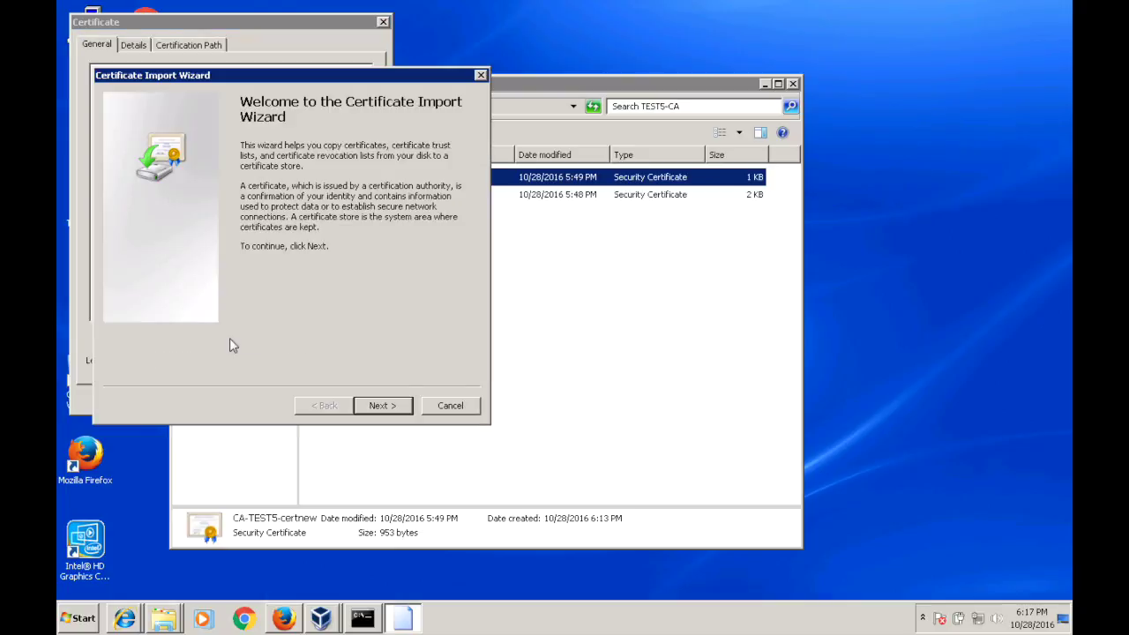
{"action": "left_click", "coordinate": [393, 408]}
Step: Place the certificate in the Trusted Root Certification Authorities store and finish the import
{"action": "left_click", "coordinate": [274, 208]}
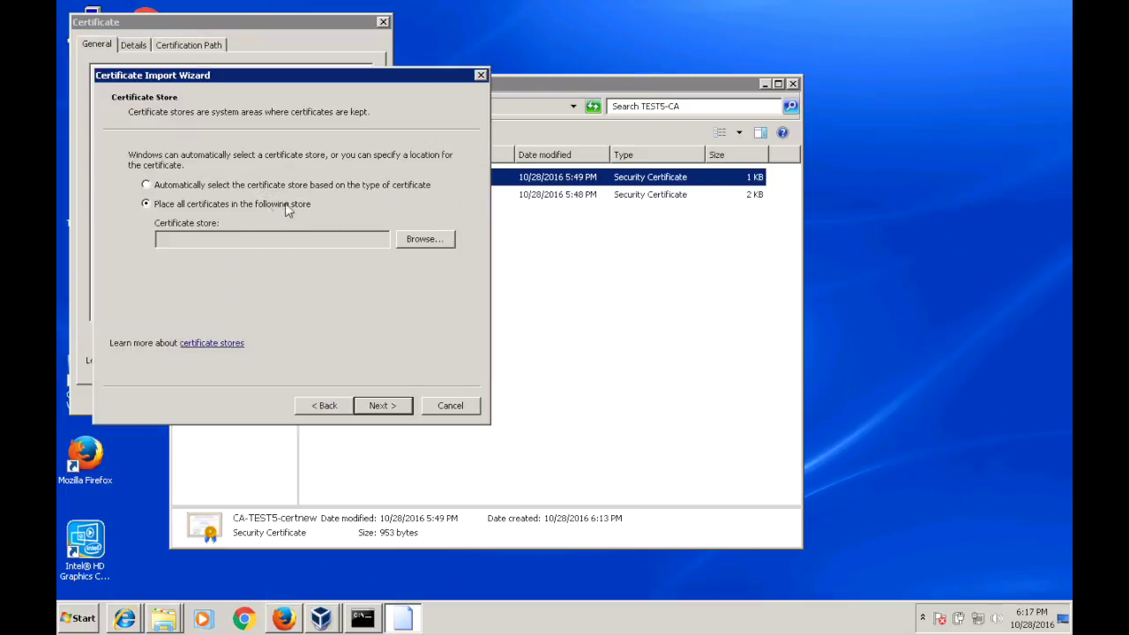
{"action": "left_click", "coordinate": [438, 242]}
{"action": "left_click", "coordinate": [205, 163]}
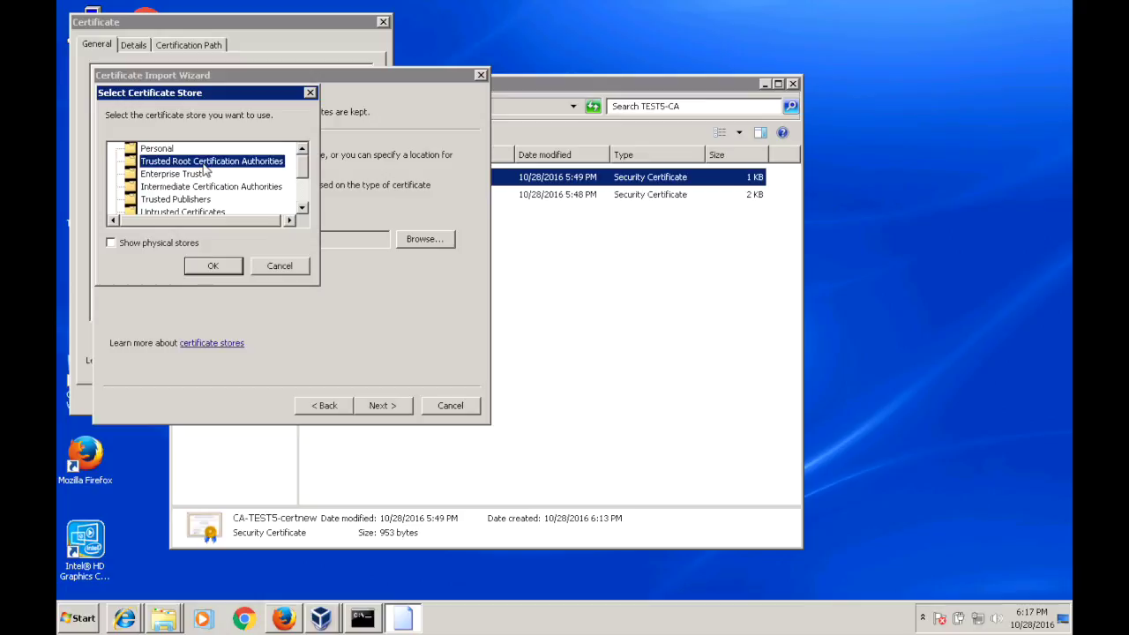
{"action": "left_click", "coordinate": [209, 268]}
{"action": "left_click", "coordinate": [381, 406]}
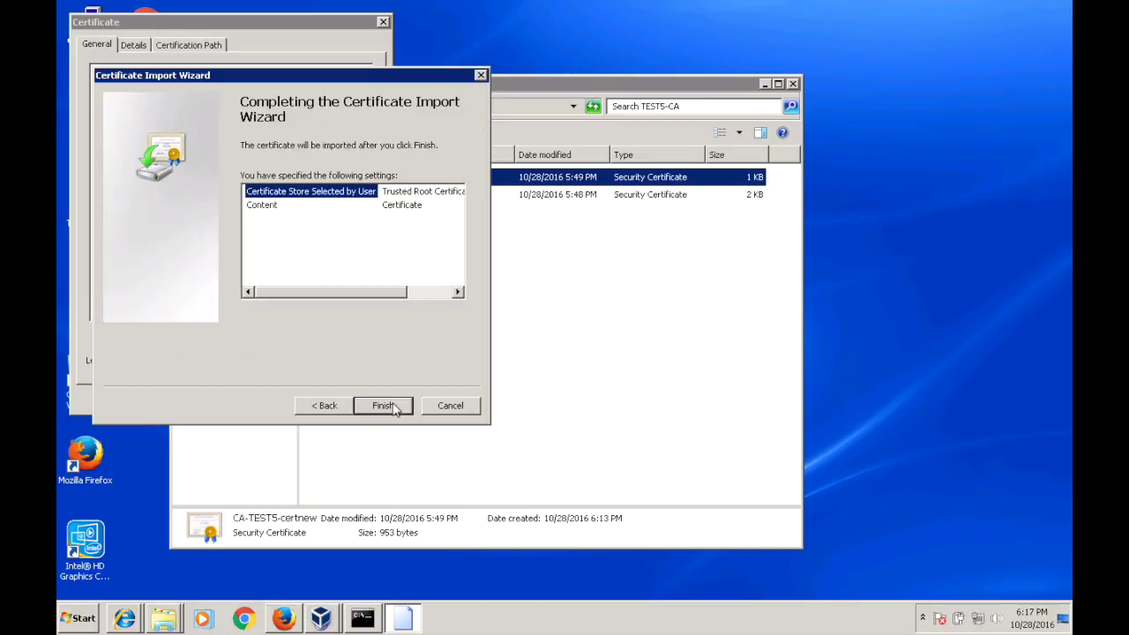
{"action": "left_click", "coordinate": [393, 408]}
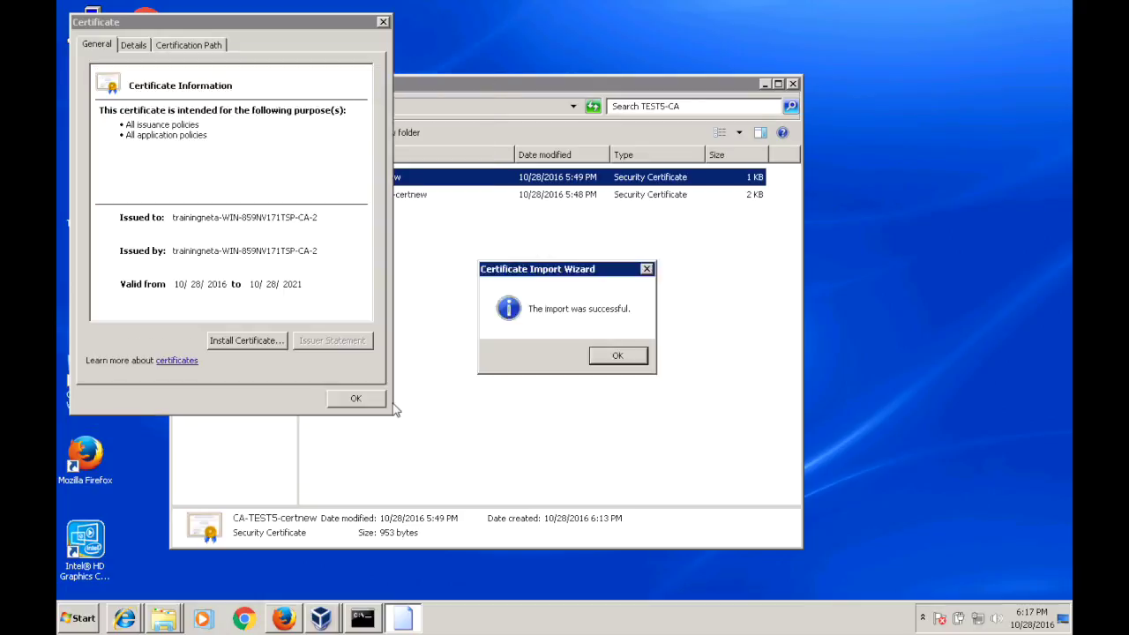
{"action": "left_click", "coordinate": [613, 355]}
{"action": "left_click", "coordinate": [383, 21]}
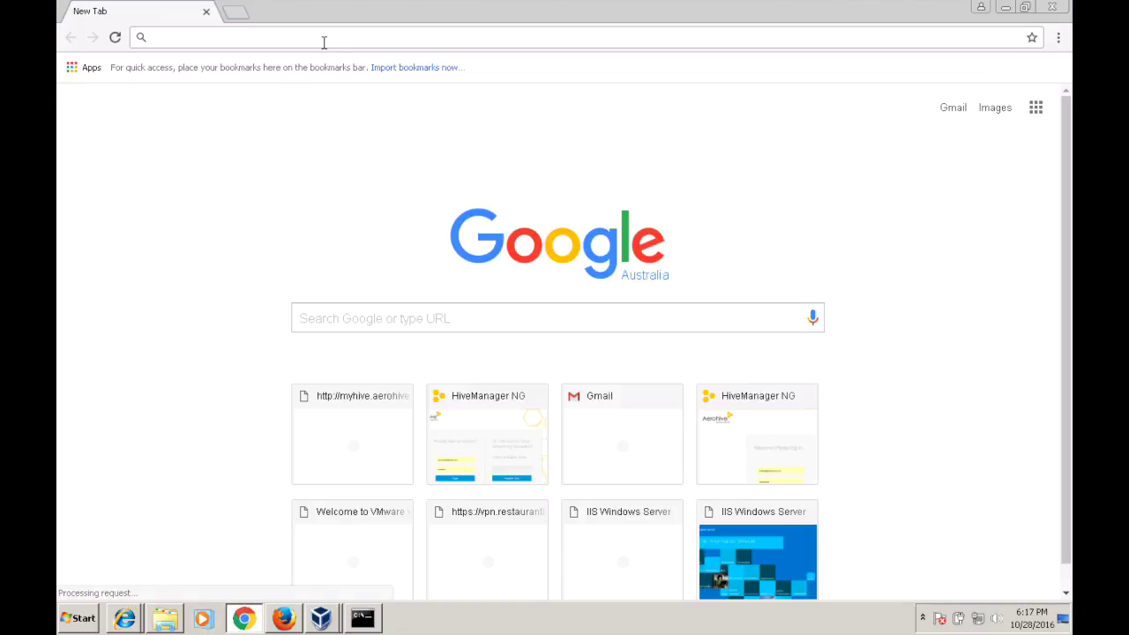
Step: Load hmng1114.testneta.local in Chrome and open its DevTools Security overview
{"action": "left_click", "coordinate": [324, 42]}
{"action": "type", "text": "h"}
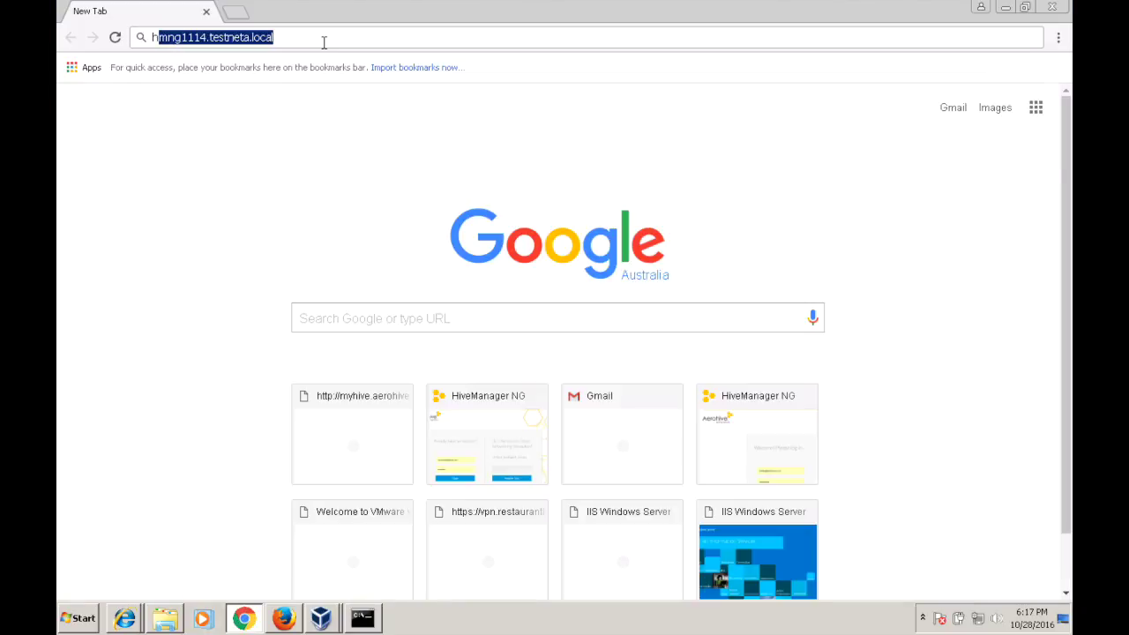
{"action": "key", "text": "Return"}
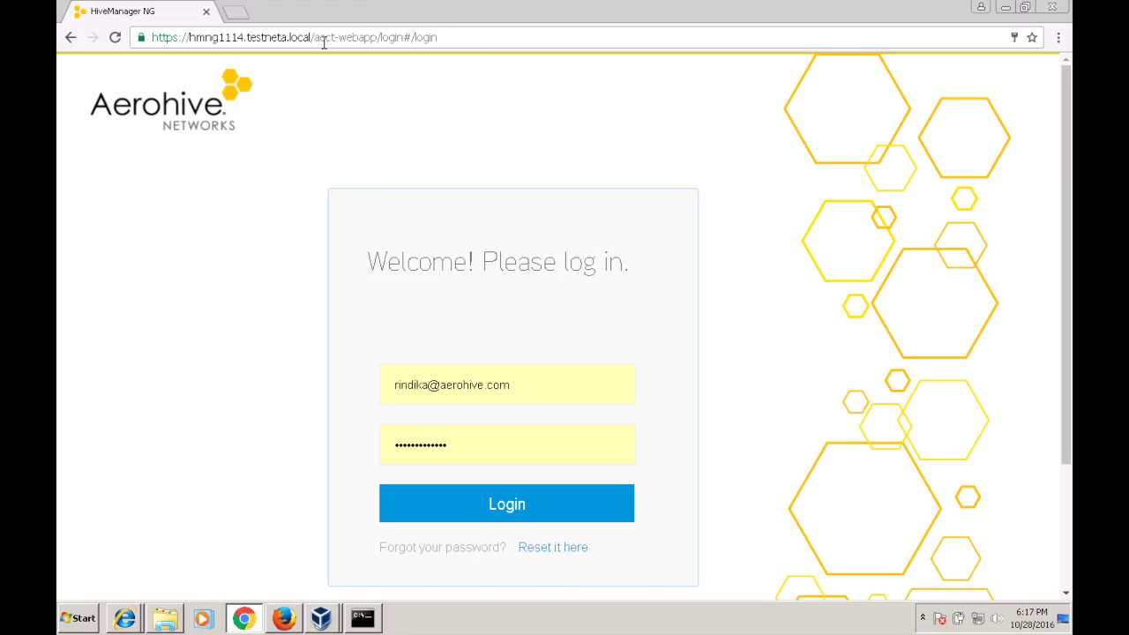
{"action": "left_click", "coordinate": [140, 43]}
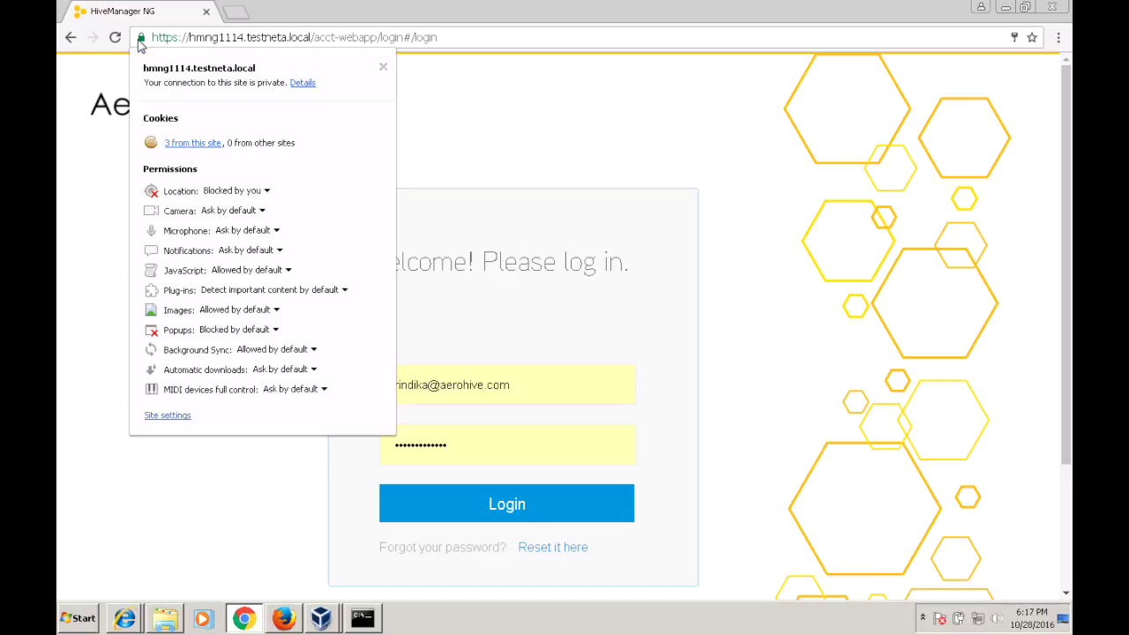
{"action": "left_click", "coordinate": [302, 83]}
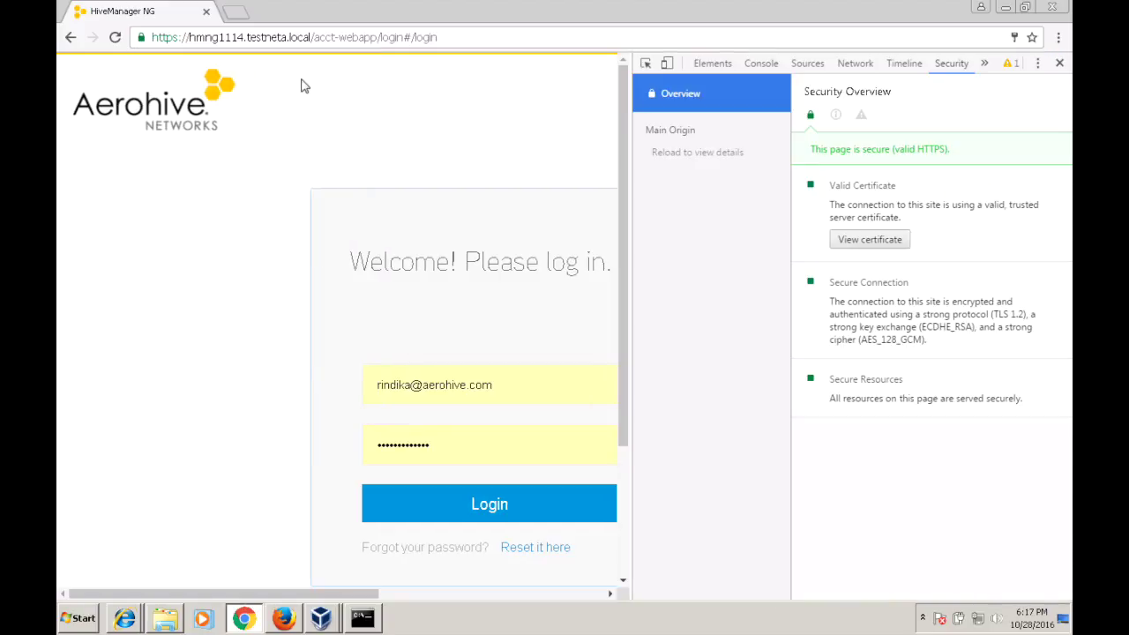